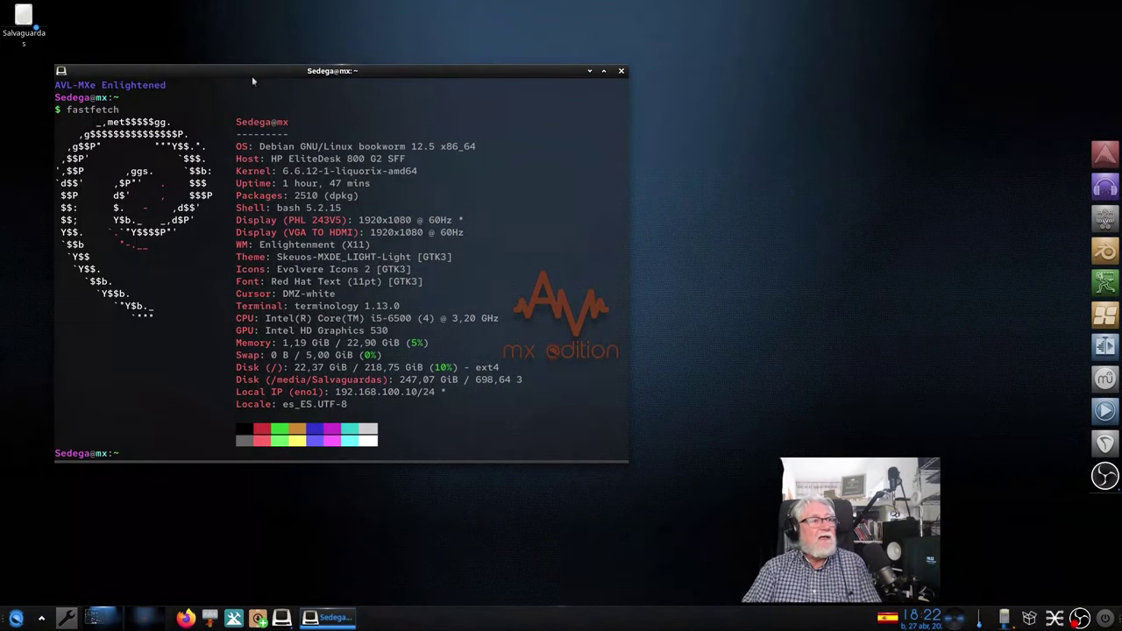
Step: Move the terminal window with the system information around the desktop and close it
left_click_drag(255, 69, 404, 67)
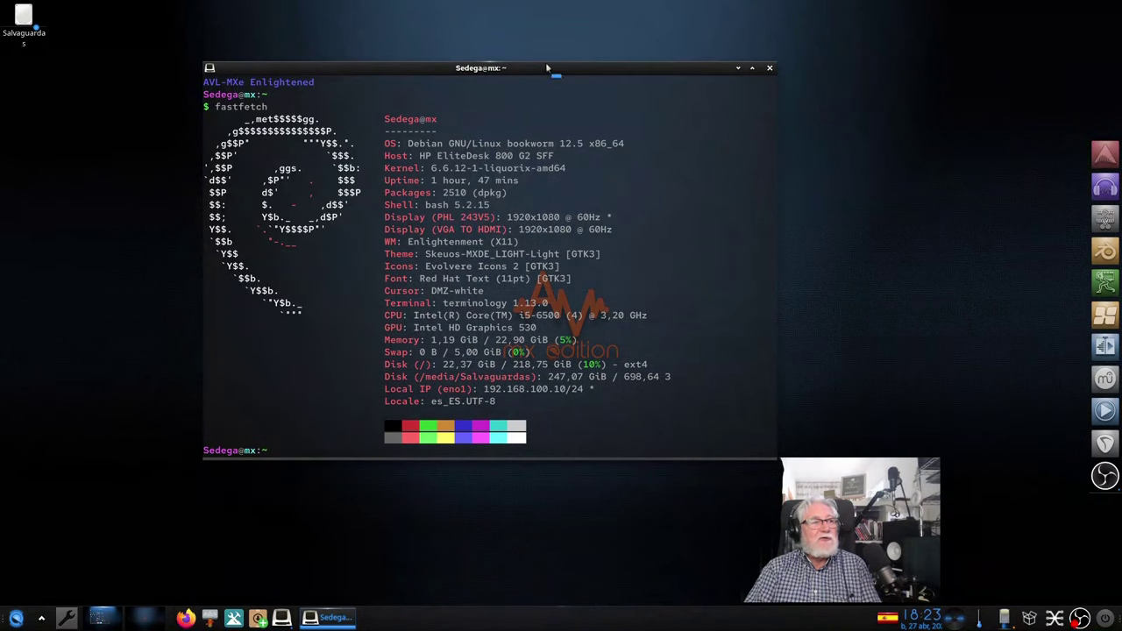
left_click_drag(539, 70, 416, 71)
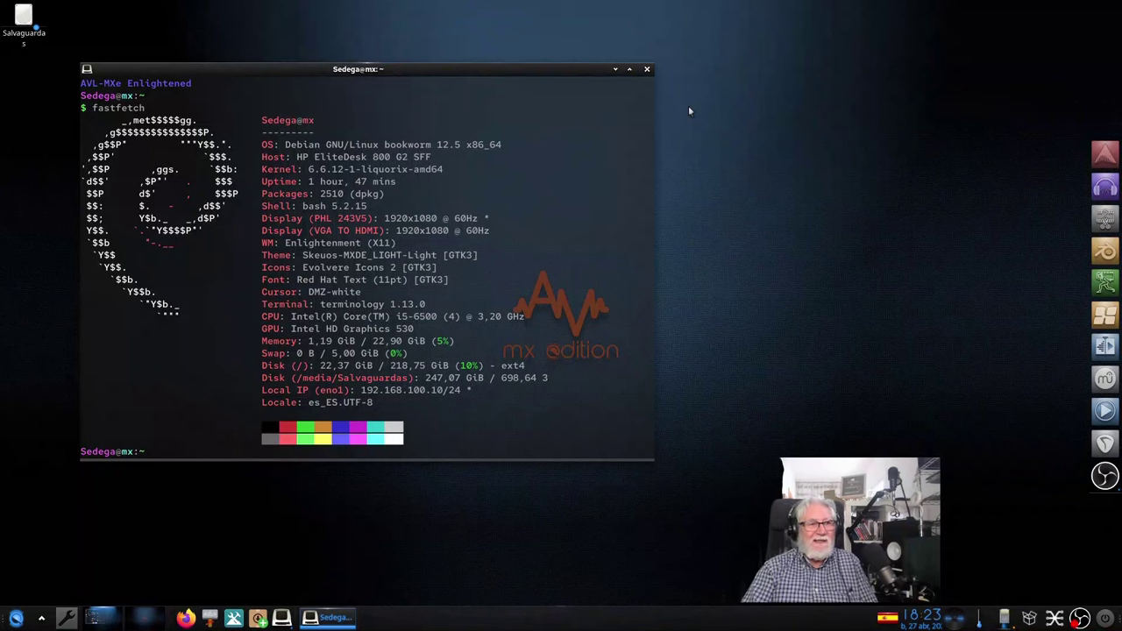
left_click(646, 70)
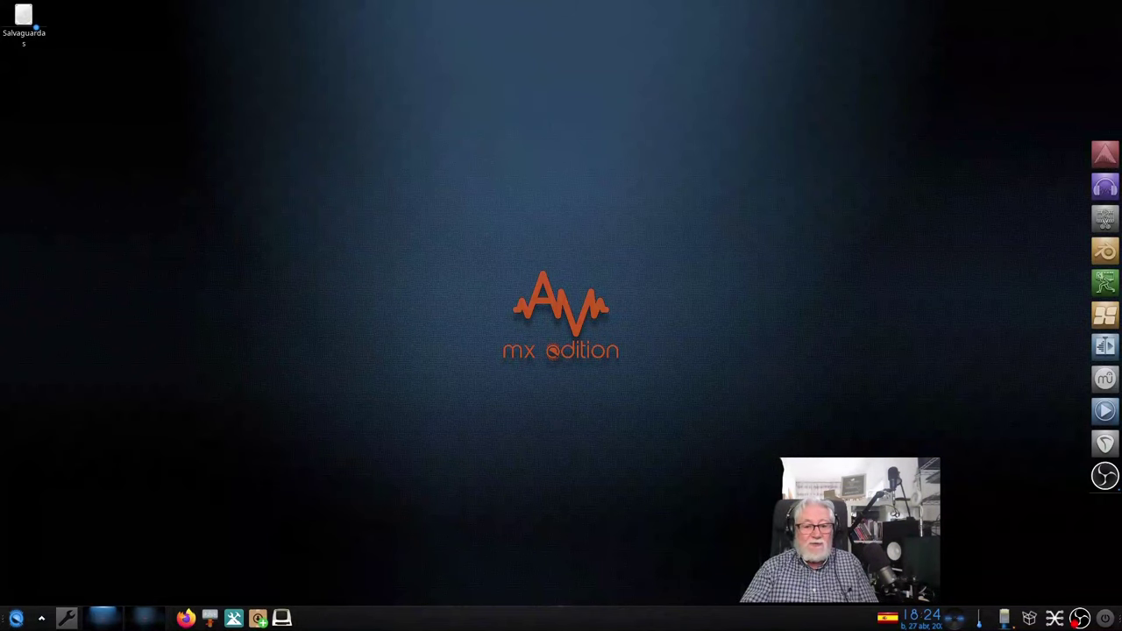
Step: Open the Synaptic package manager, filter the packages by "pipewire" and review the installed versions throughout the list
right_click(1028, 619)
left_click(907, 452)
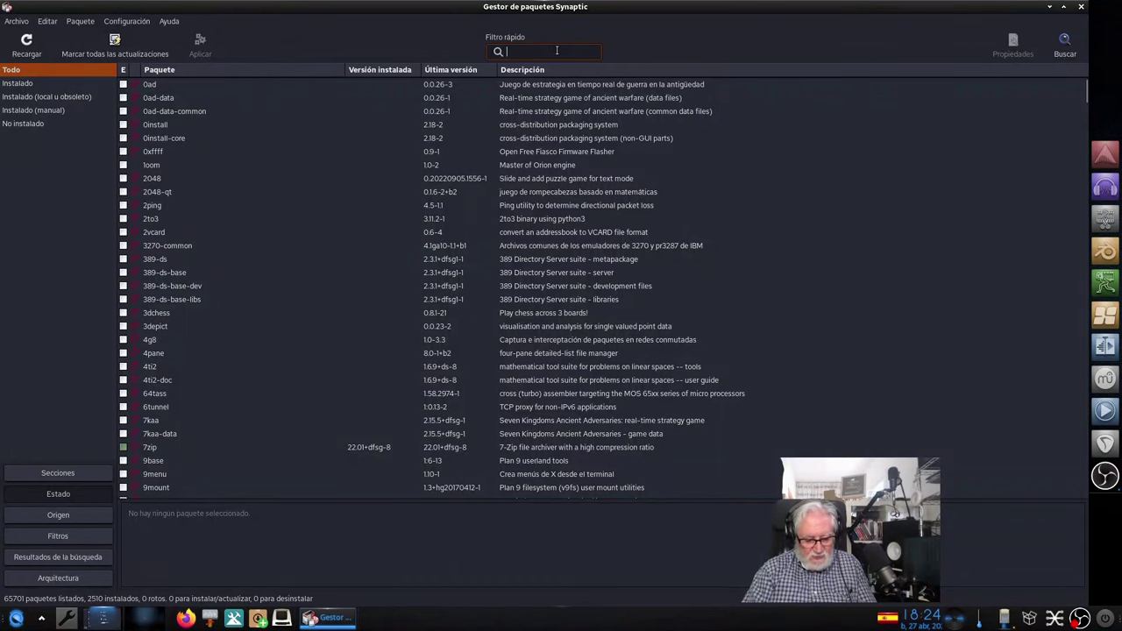
type("pipewire")
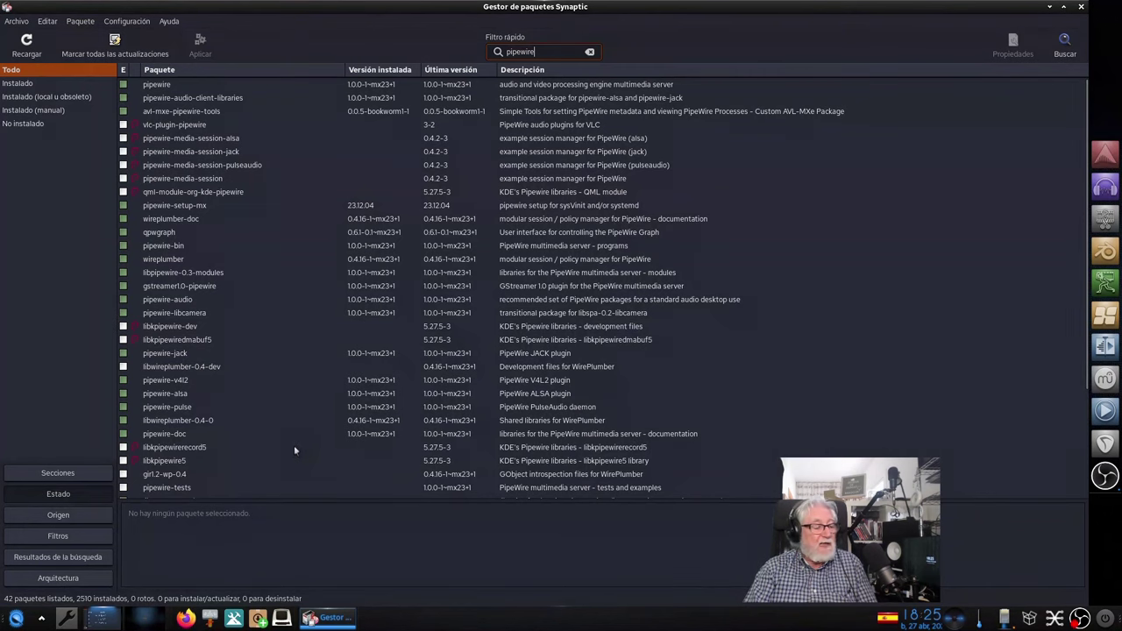
scroll(287, 450, "down", 5)
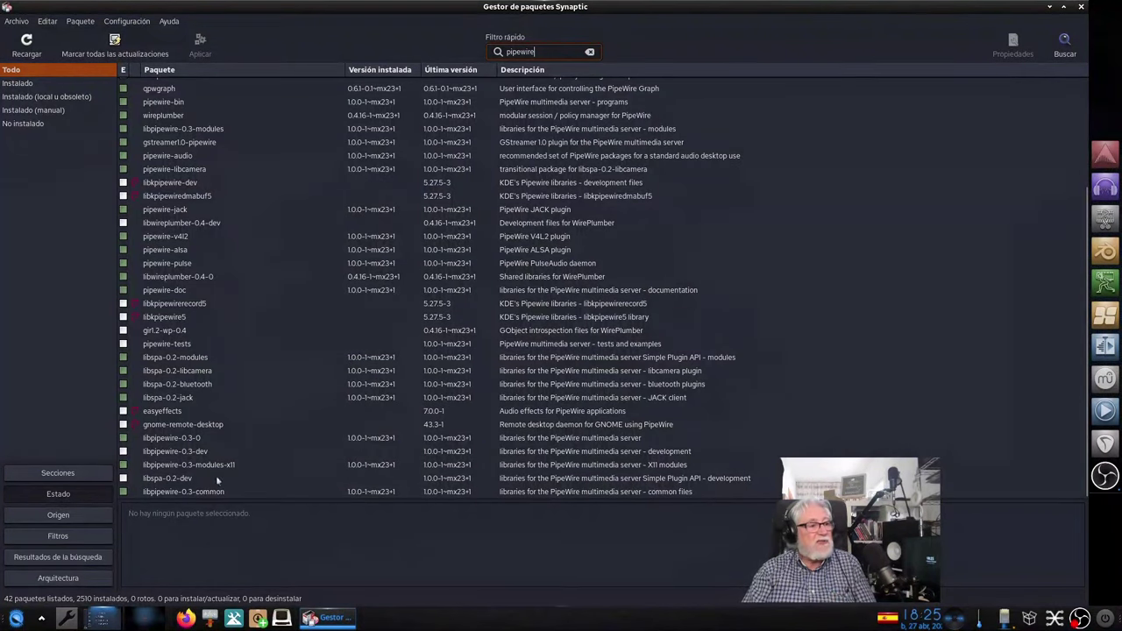
scroll(244, 359, "up", 2)
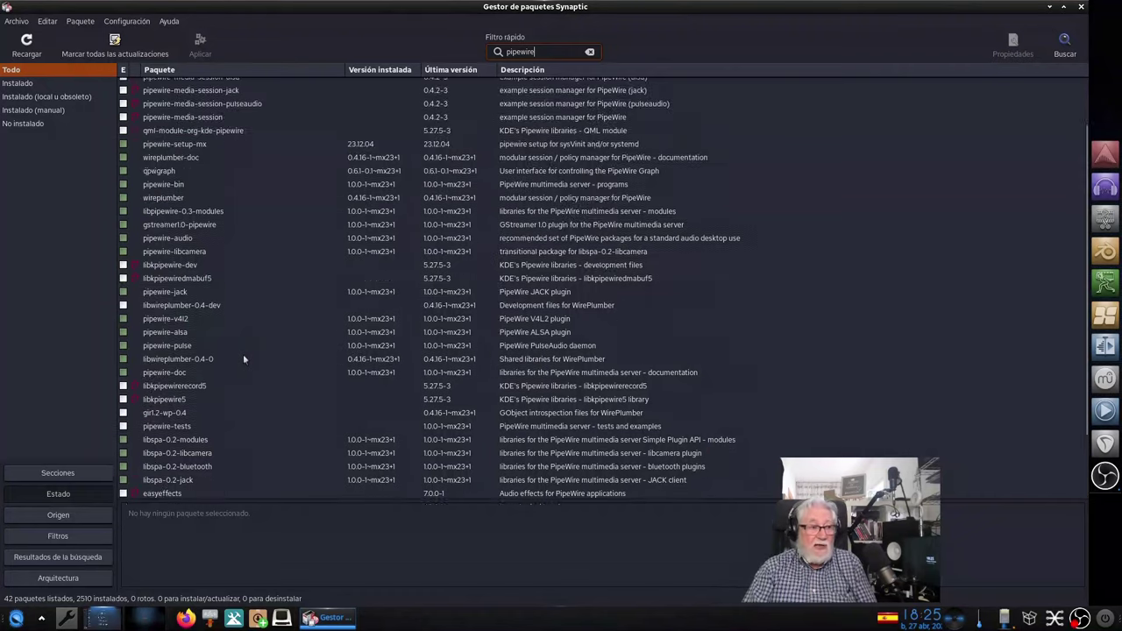
scroll(244, 358, "up", 2)
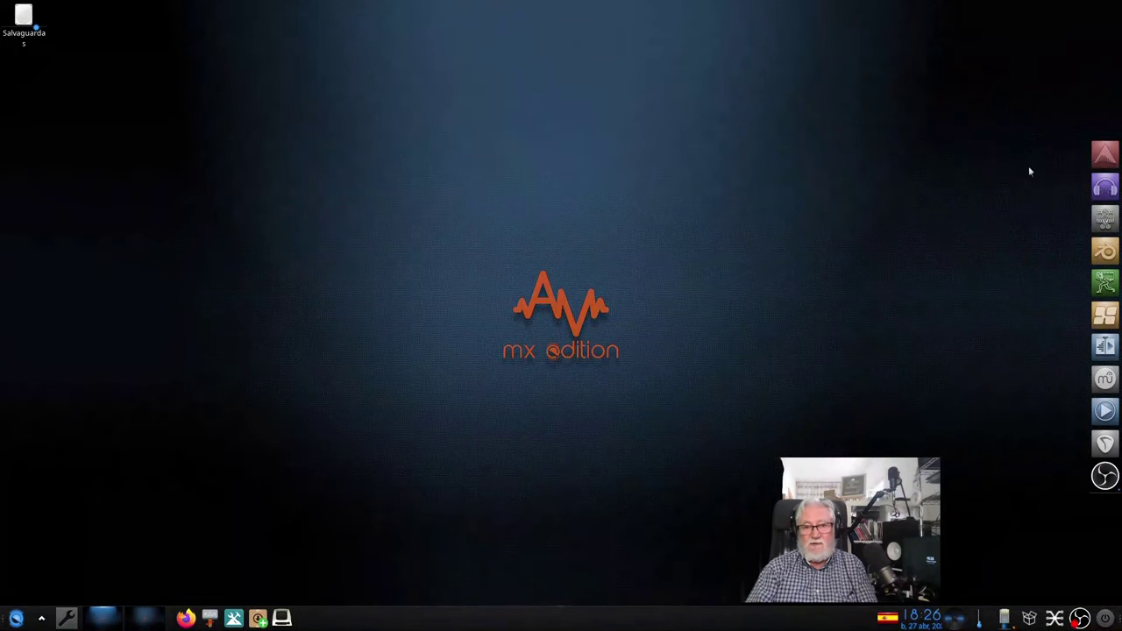
Step: Launch Ardour, move its session setup window toward the middle of the desktop and open the recent session Hola
left_click(1109, 163)
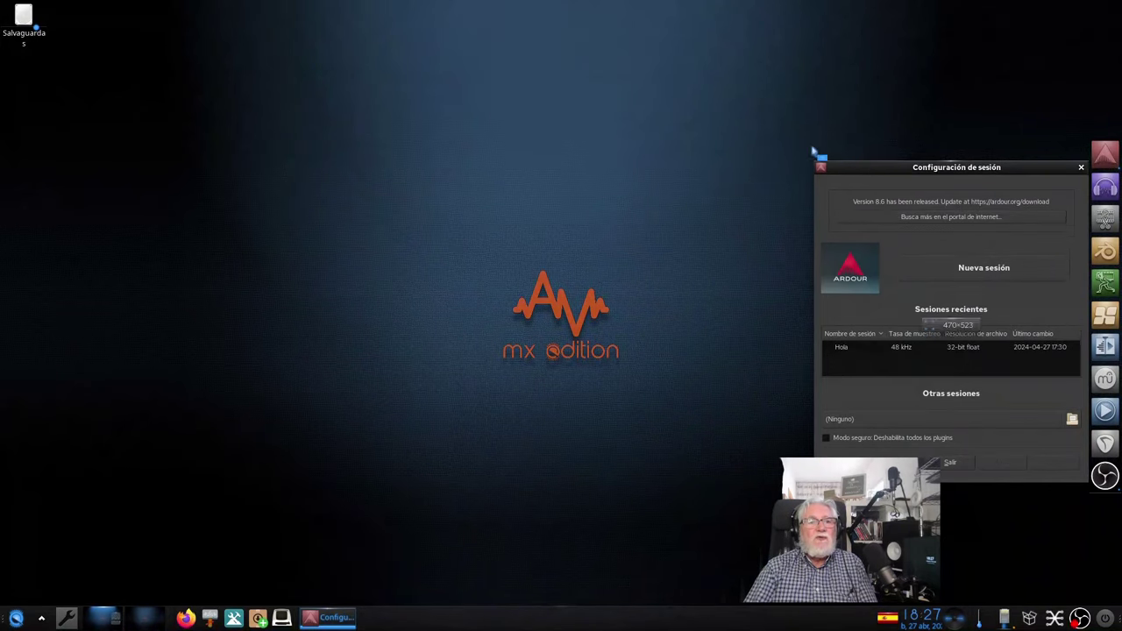
left_click_drag(863, 130, 506, 92)
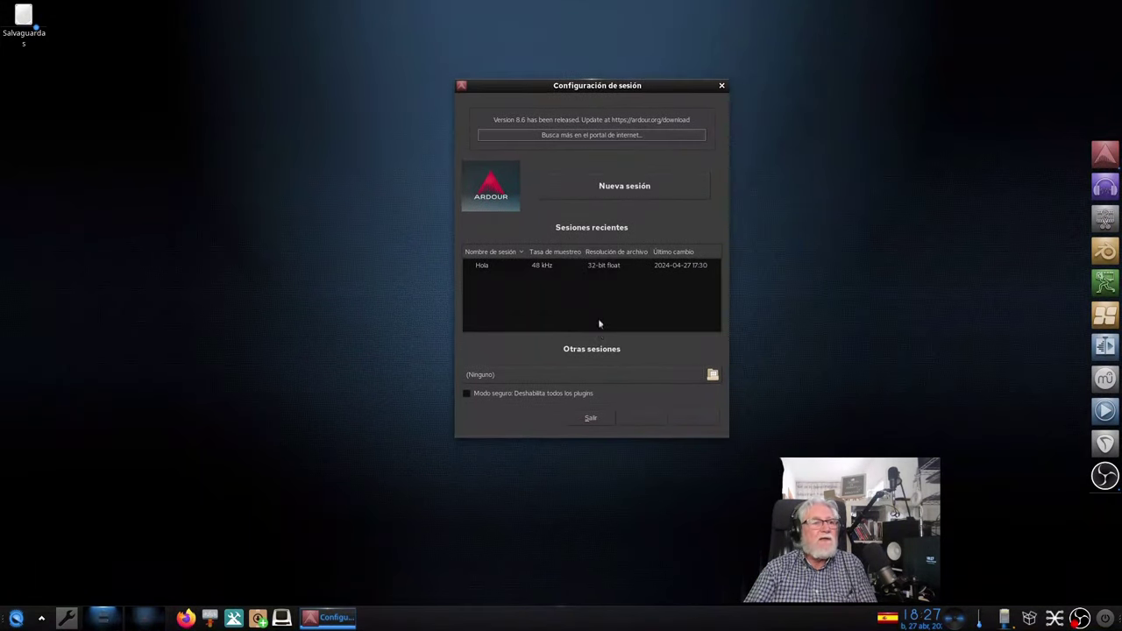
double_click(540, 268)
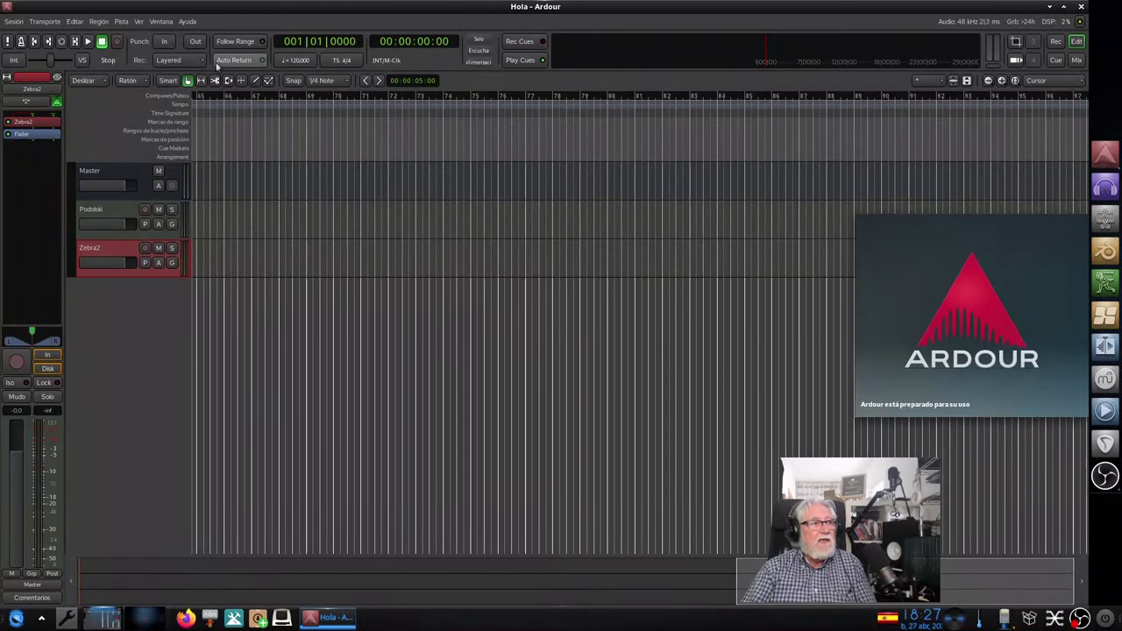
Step: Check the Ardour version in its About window and close that window
left_click(186, 21)
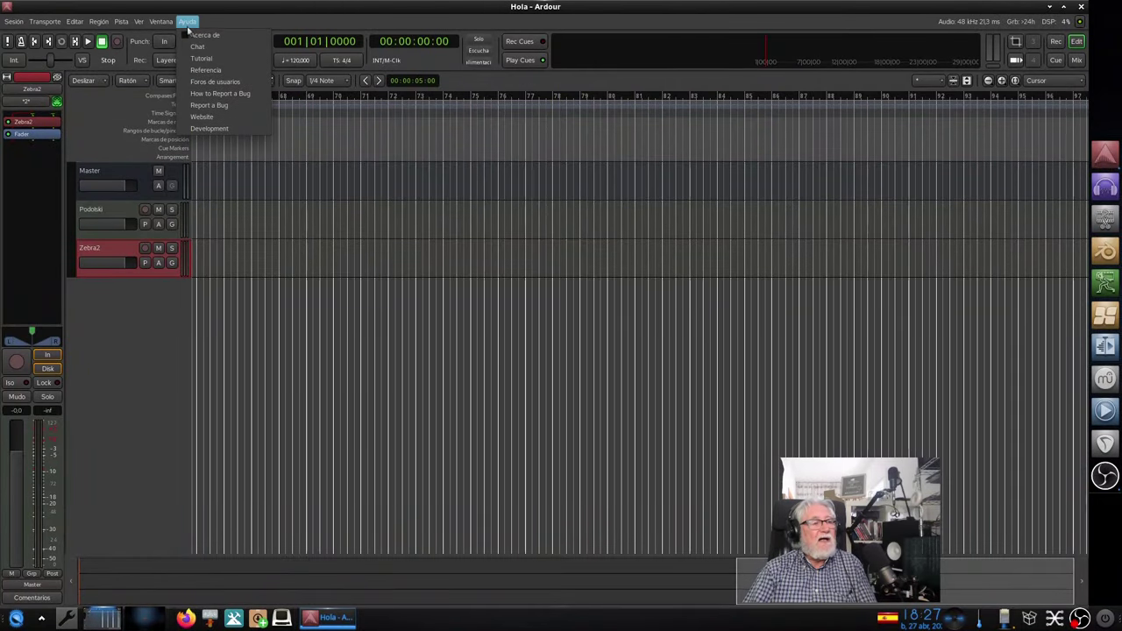
left_click(209, 35)
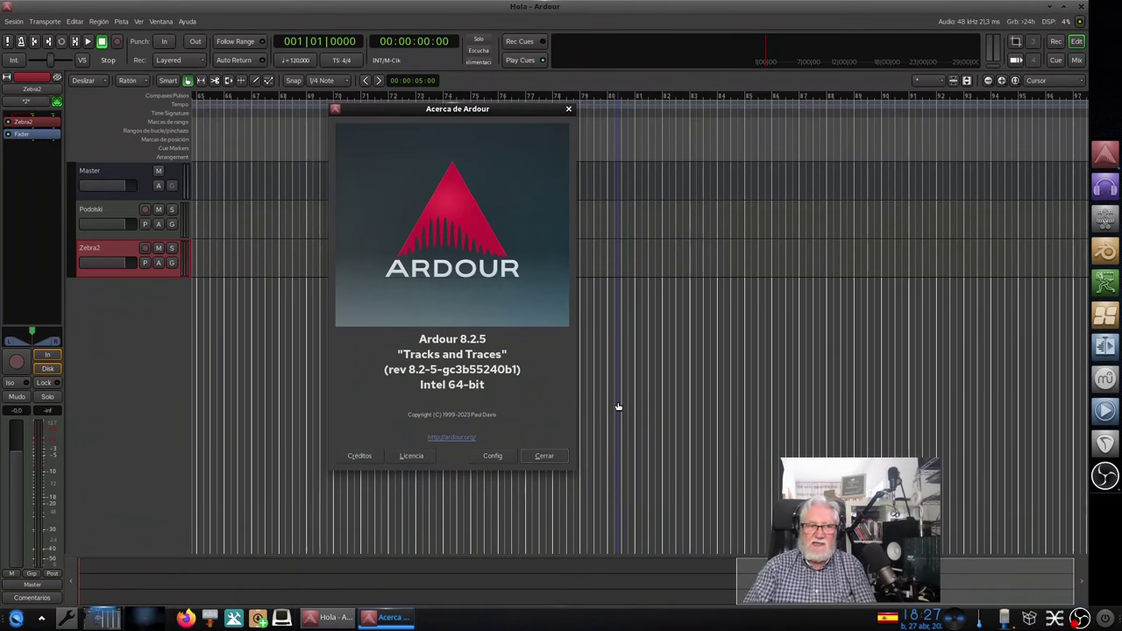
left_click(568, 109)
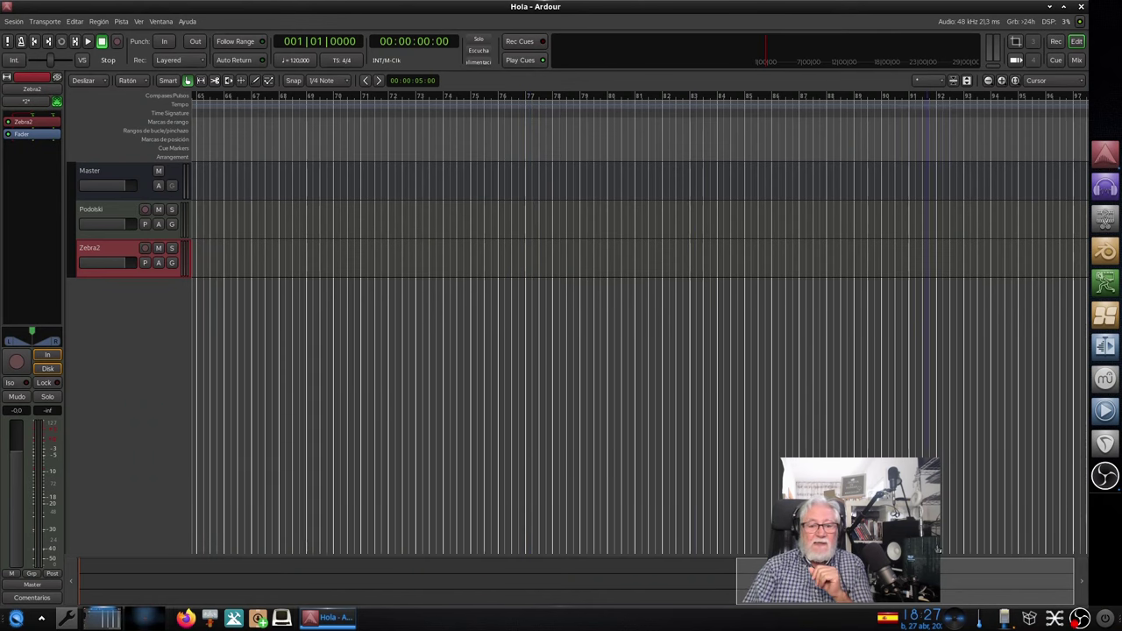
Step: Show the qpwgraph window and shift the ardour node slightly to highlight its connections
right_click(1059, 620)
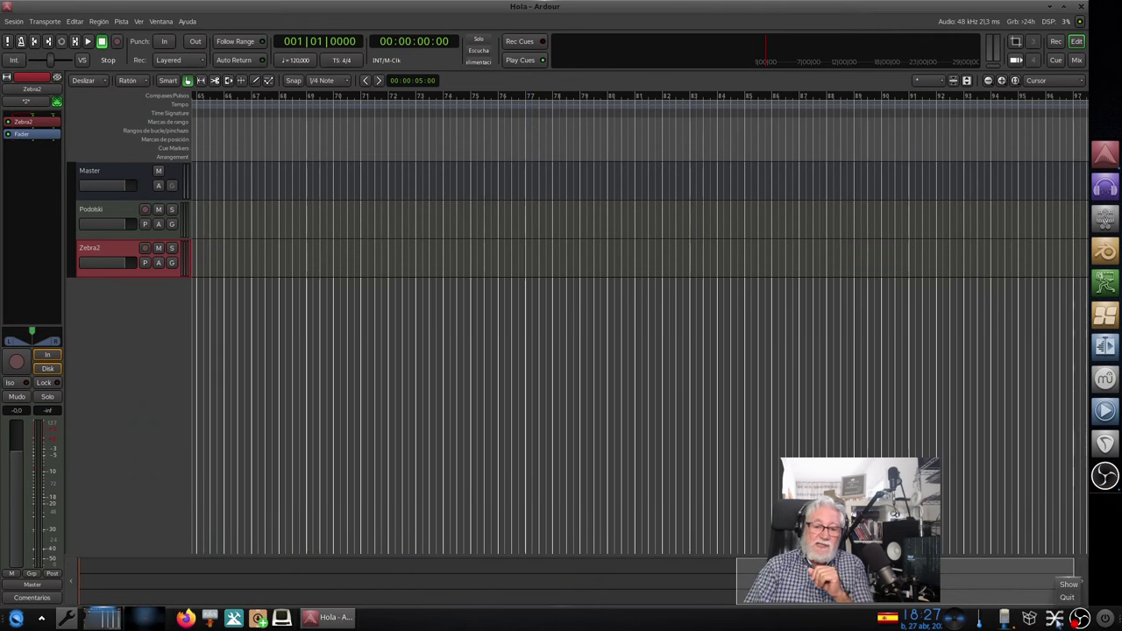
left_click(1062, 584)
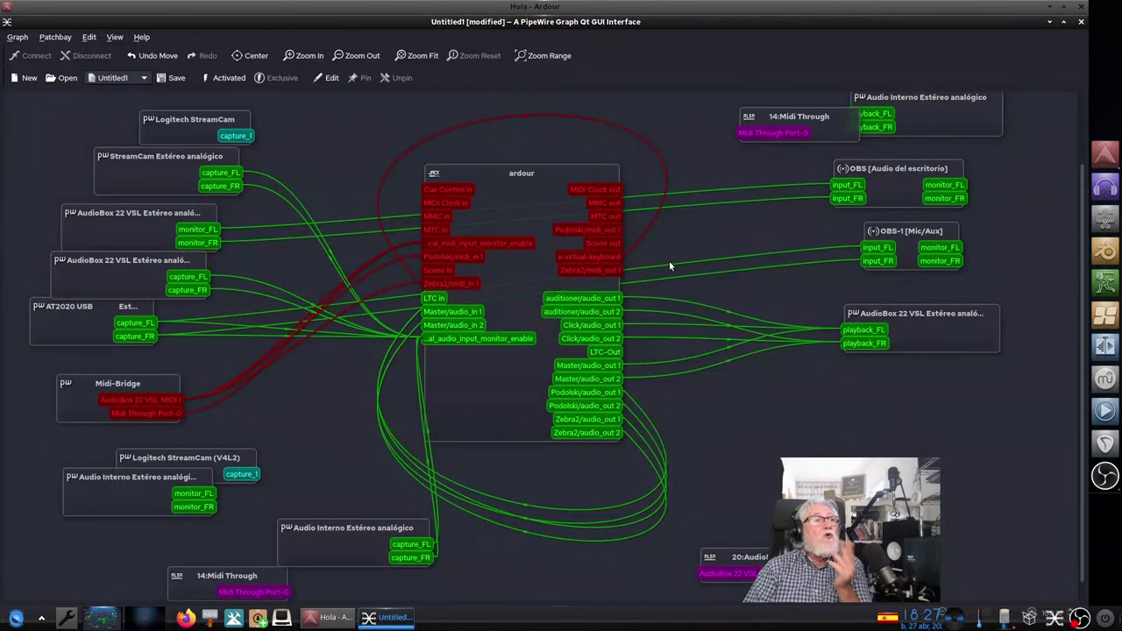
left_click_drag(521, 175, 527, 182)
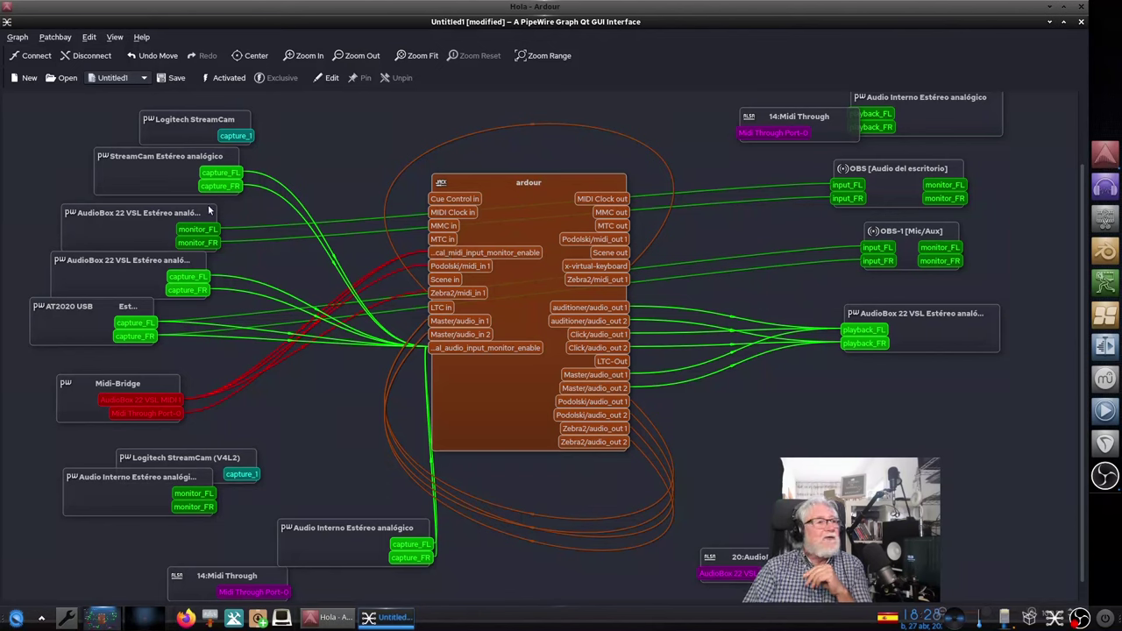
Step: Disconnect the StreamCam Estéreo analógico node and move the AudioBox 22 VSL monitor and capture nodes slightly upward
left_click(149, 173)
right_click(149, 173)
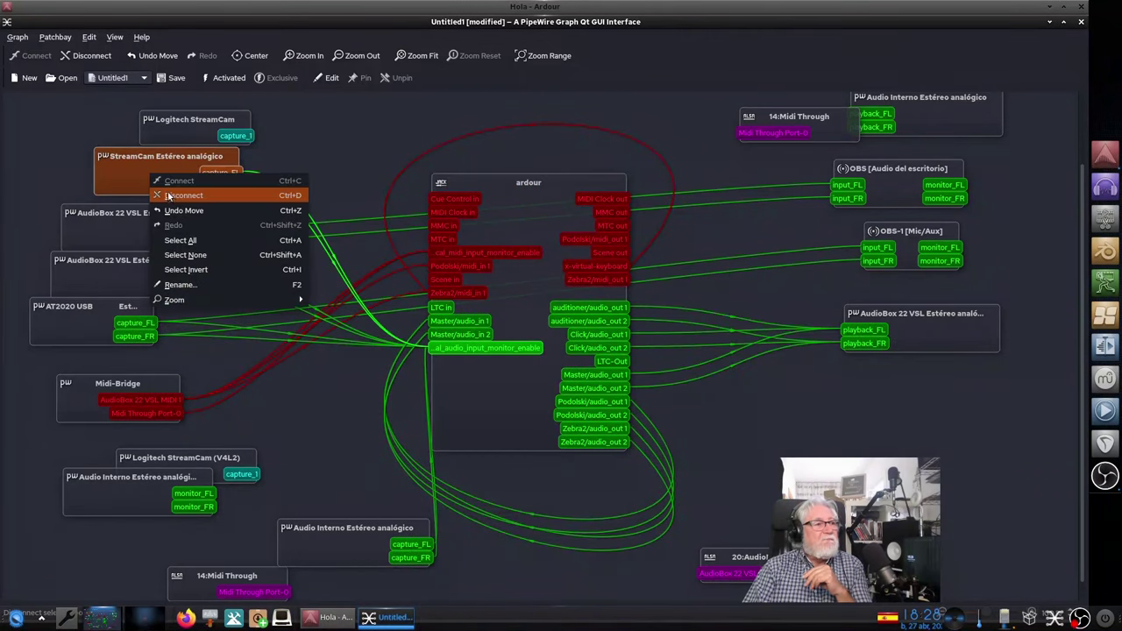
left_click(172, 197)
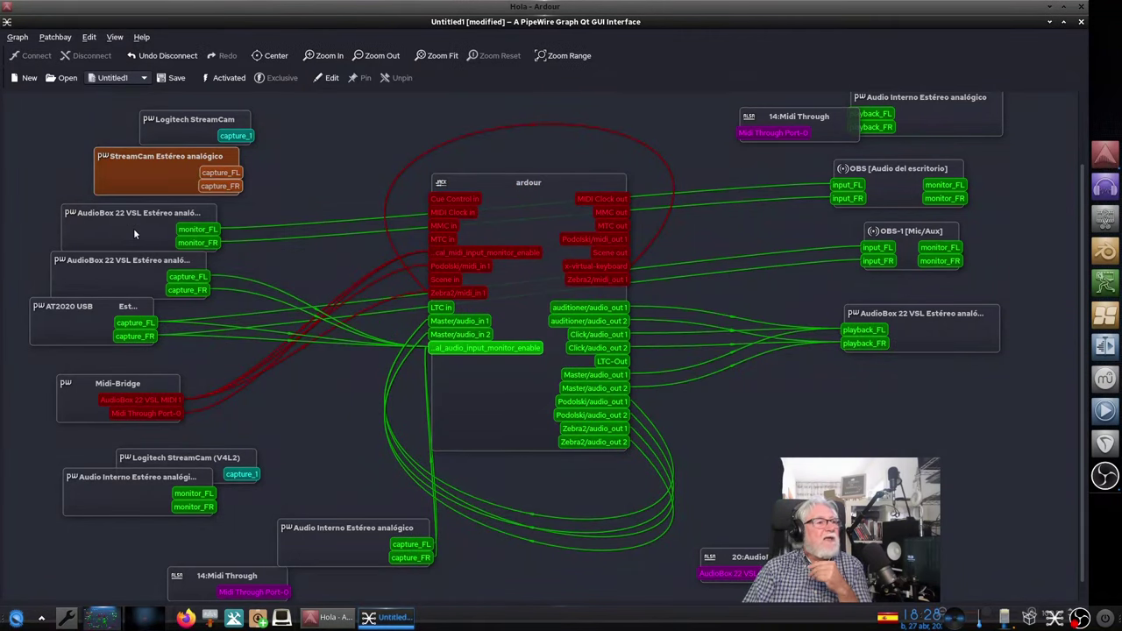
left_click_drag(103, 218, 103, 199)
left_click_drag(104, 280, 99, 263)
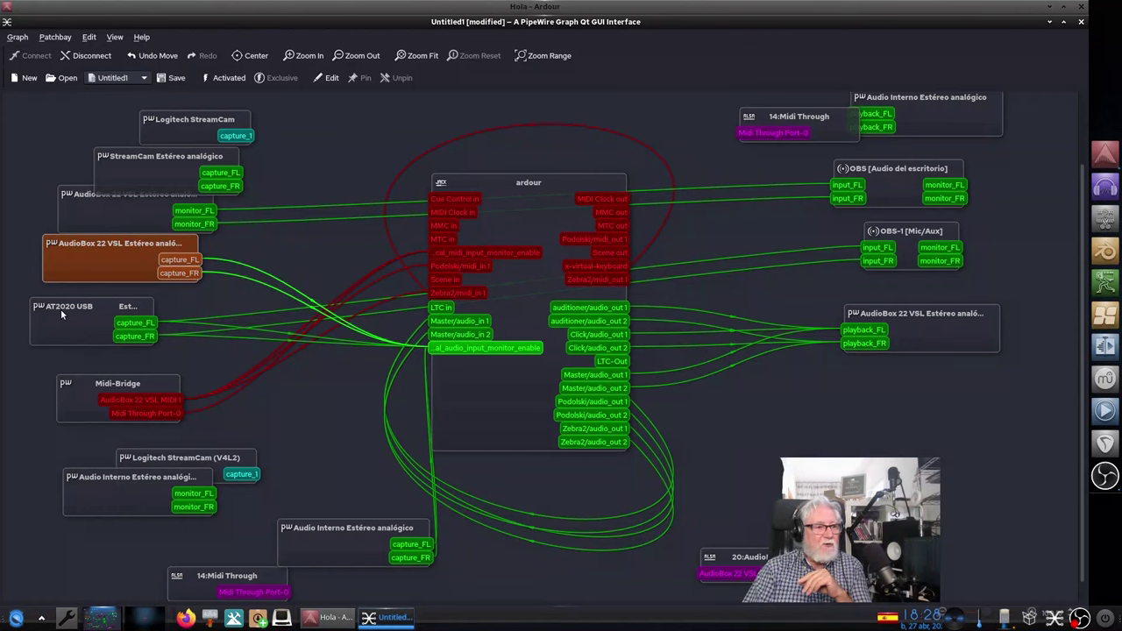
Step: Move the Audio Interno Estéreo analógico capture node to the left and disconnect it from ardour
left_click_drag(337, 546, 275, 534)
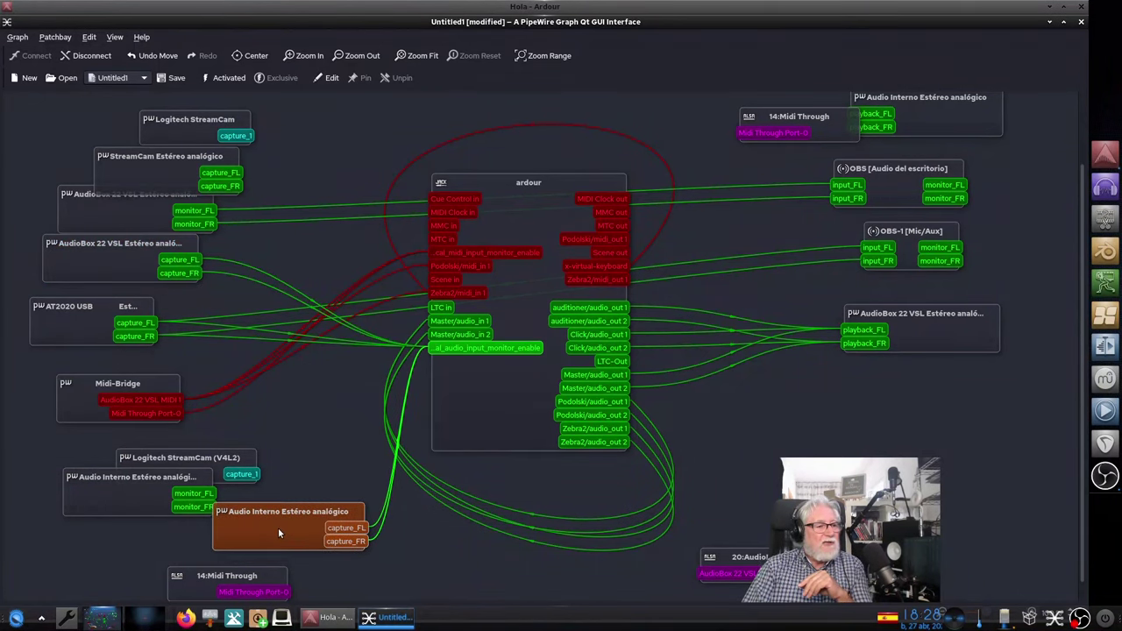
right_click(278, 528)
left_click(311, 420)
left_click(311, 419)
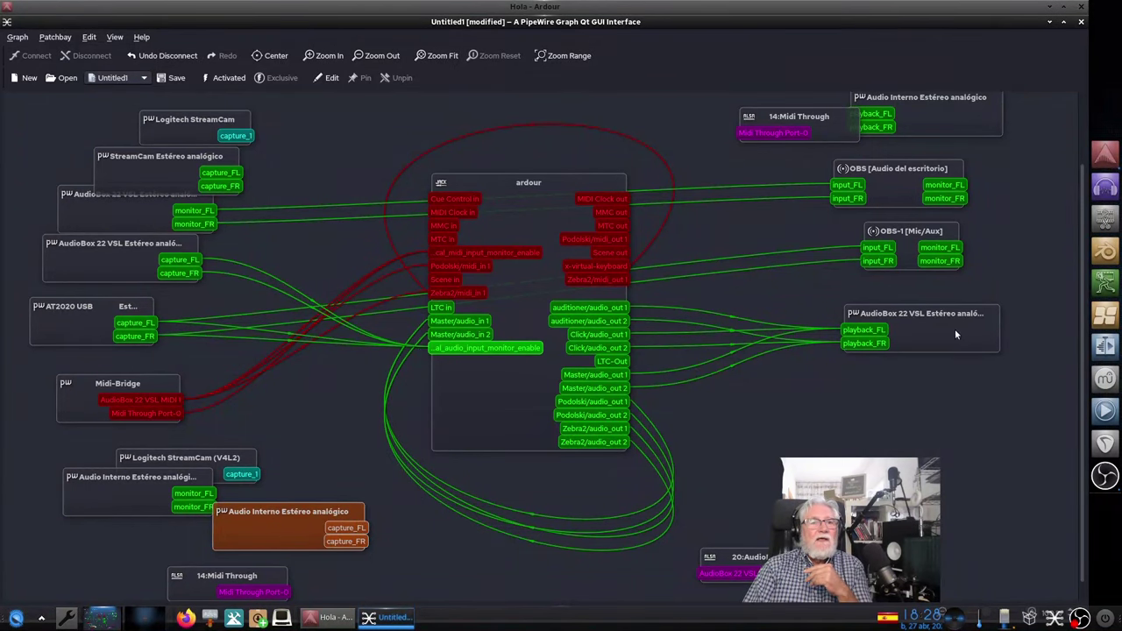
Step: Slightly reposition the AudioBox playback, OBS desktop audio, ardour and AT2020 USB nodes to trace their connections
left_click_drag(955, 329, 964, 356)
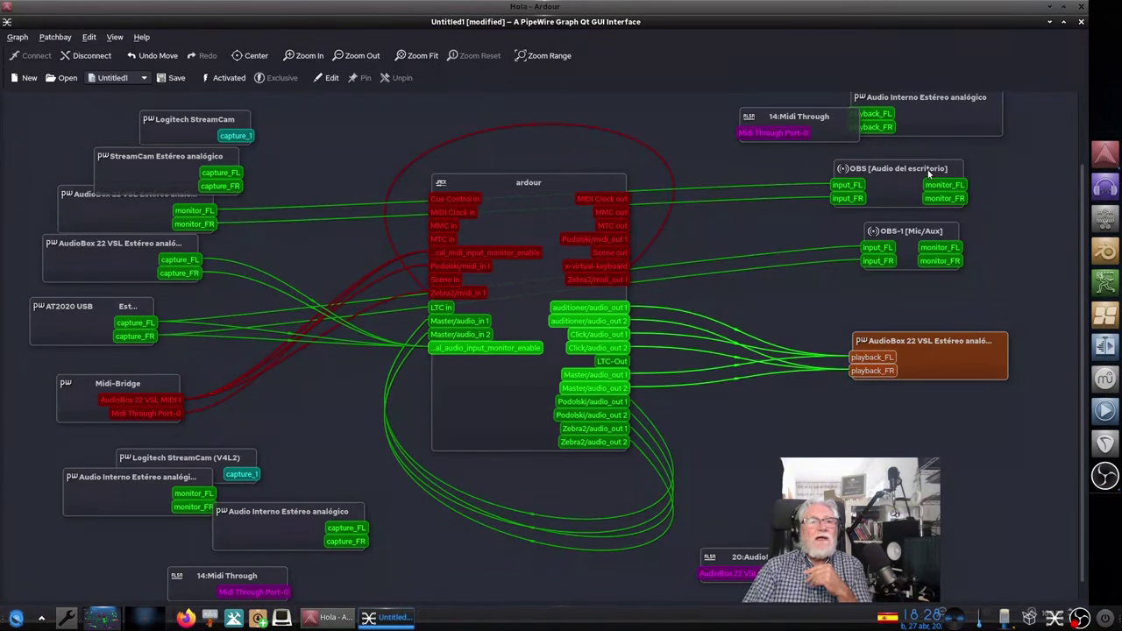
left_click_drag(903, 187, 915, 183)
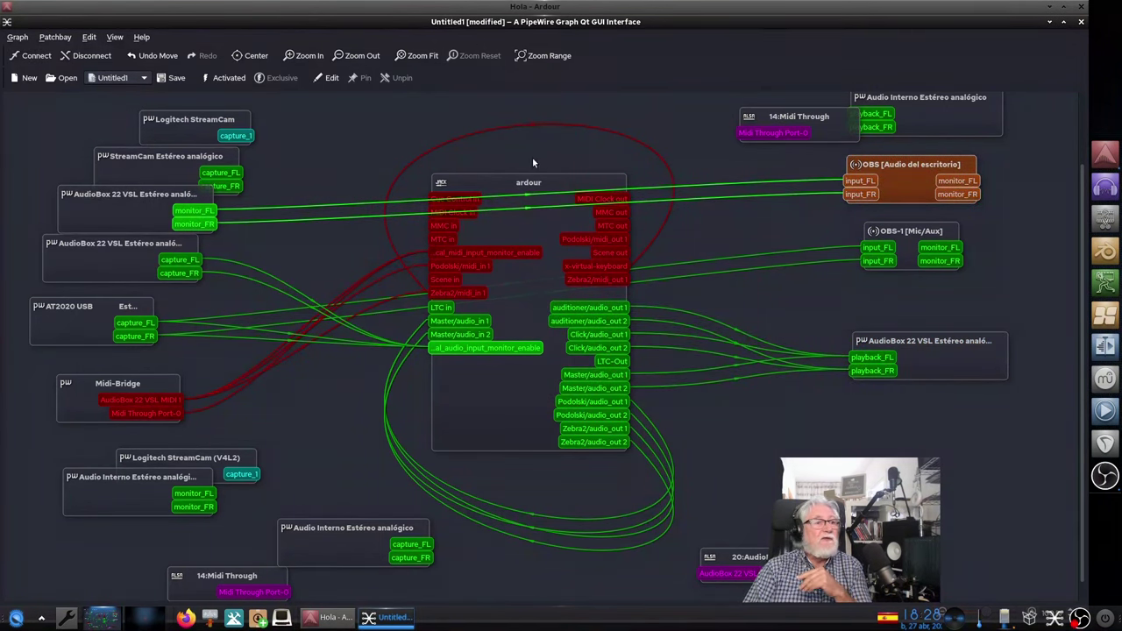
left_click_drag(520, 182, 514, 187)
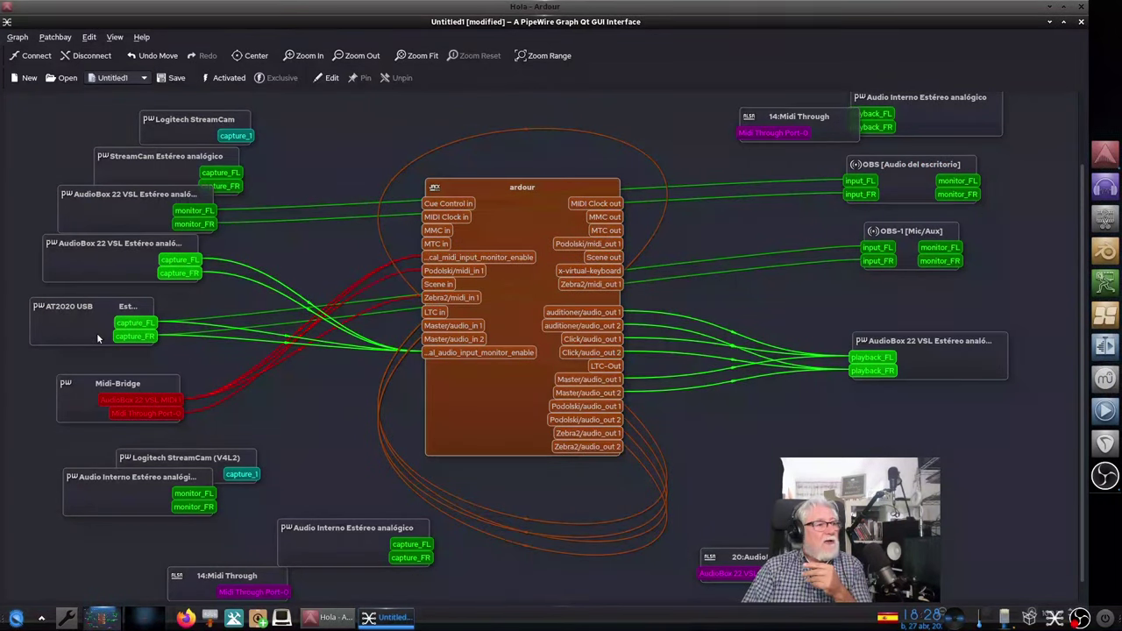
left_click_drag(62, 325, 79, 333)
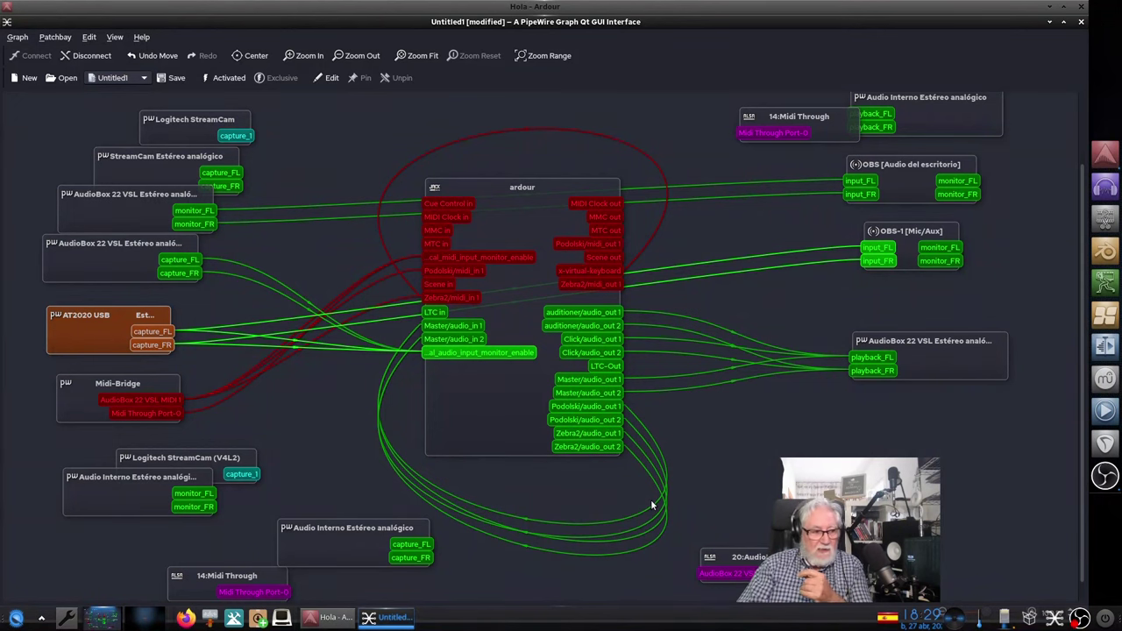
Step: Search the installed applications for "jack" and "qjack", and close the launcher
left_click(16, 618)
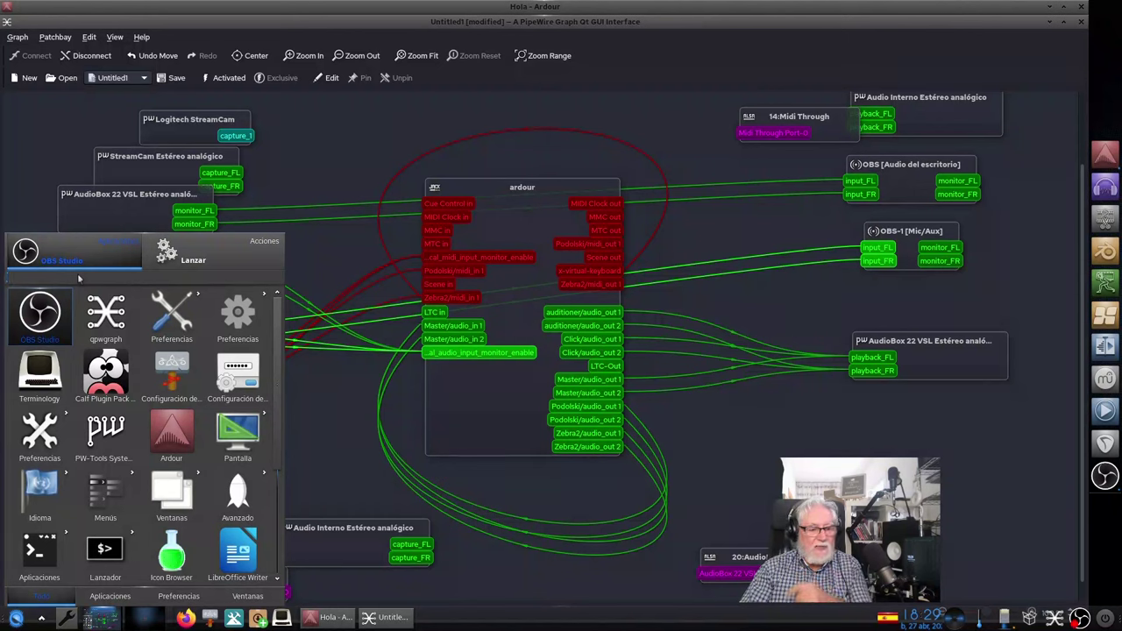
type("jack")
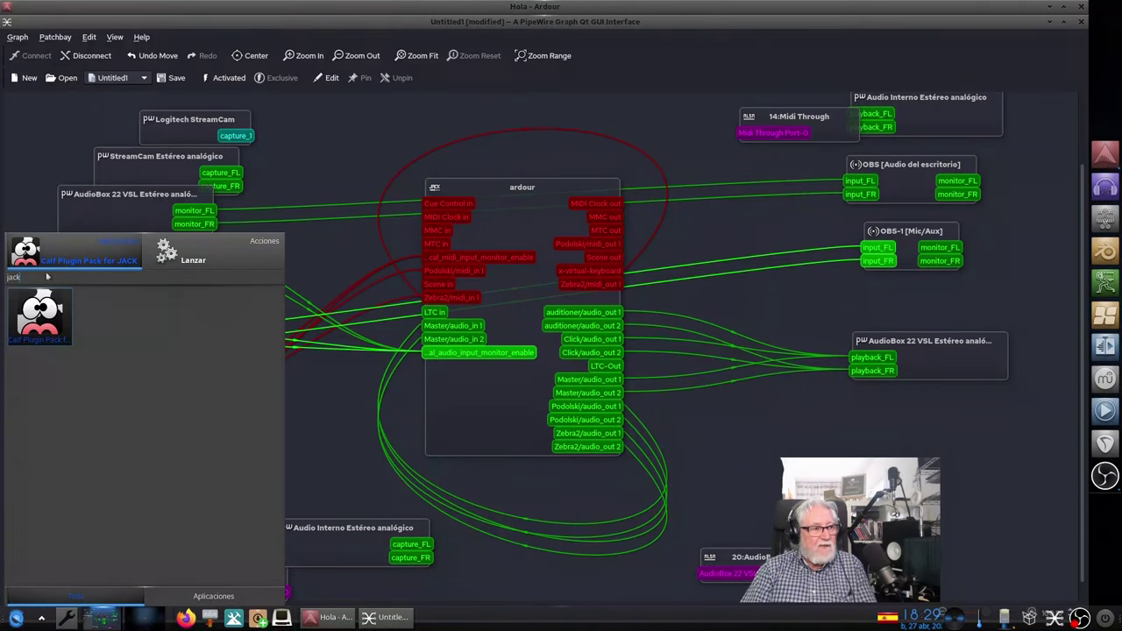
key("BackSpace")
key("BackSpace")
key("BackSpace")
key("BackSpace")
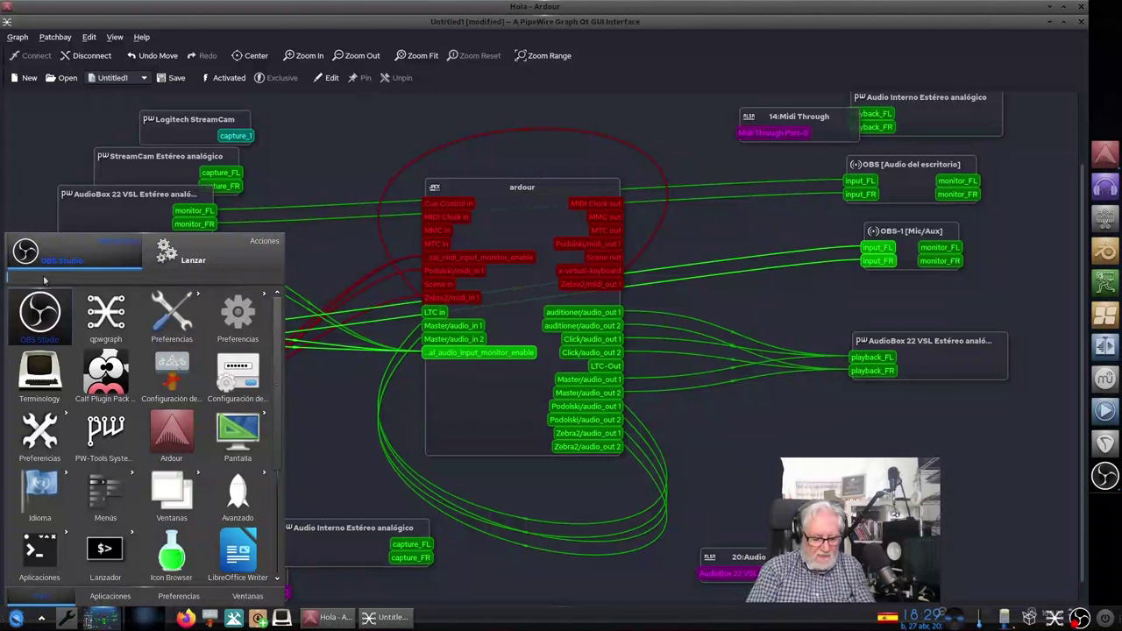
type("qjack")
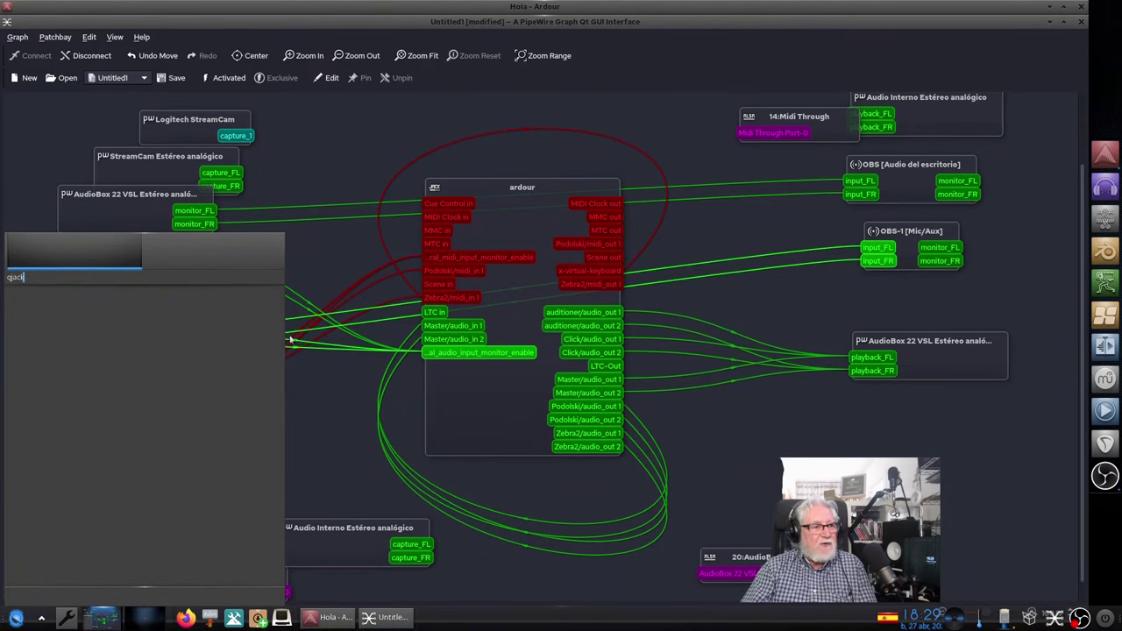
left_click(486, 574)
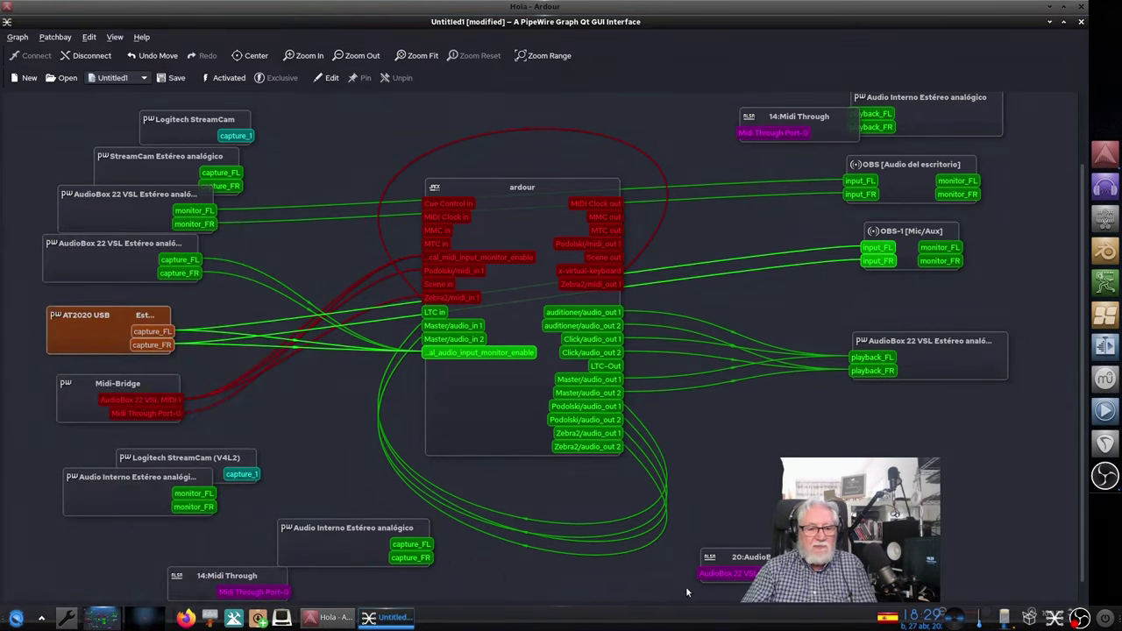
Step: Open Synaptic, filter the packages by "qjack" to check their installation status and clear the filter
left_click(1031, 618)
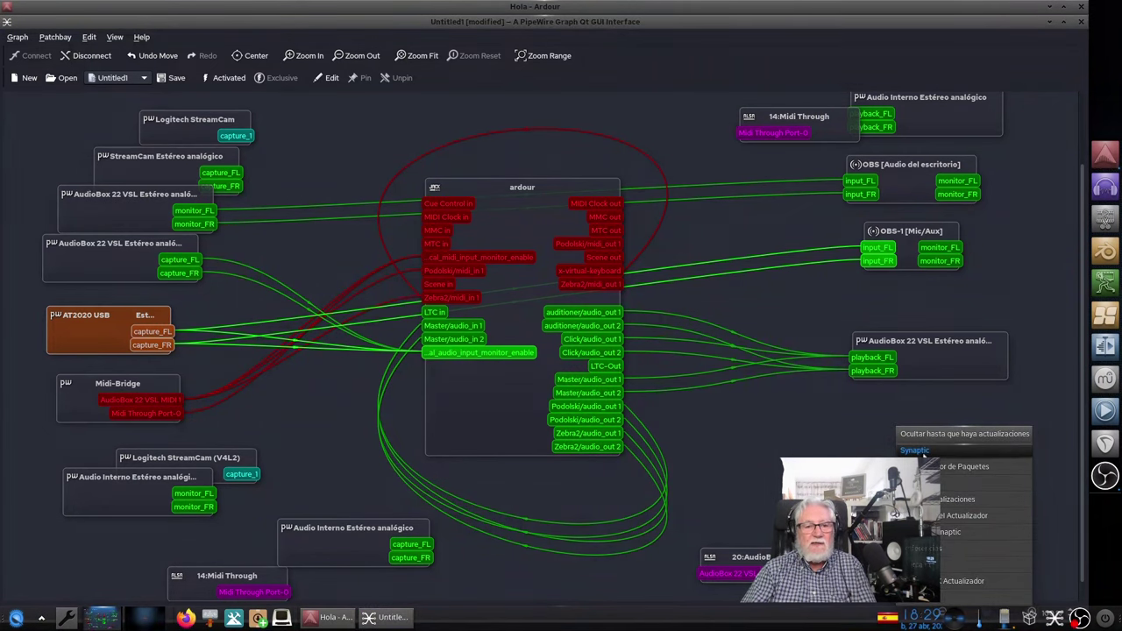
left_click(921, 452)
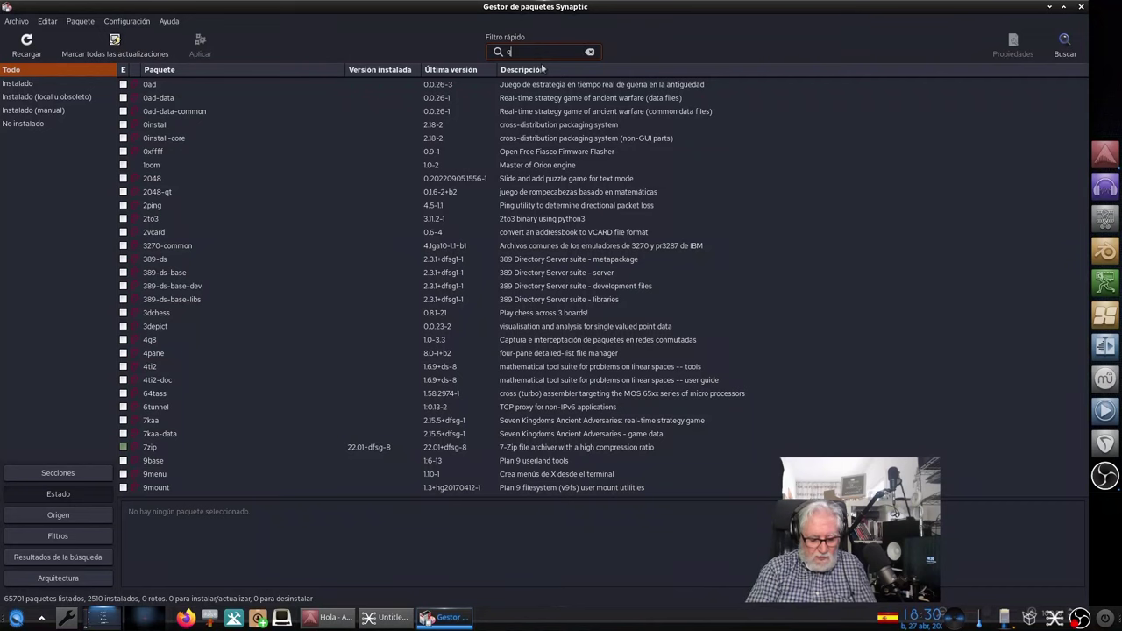
type("jack")
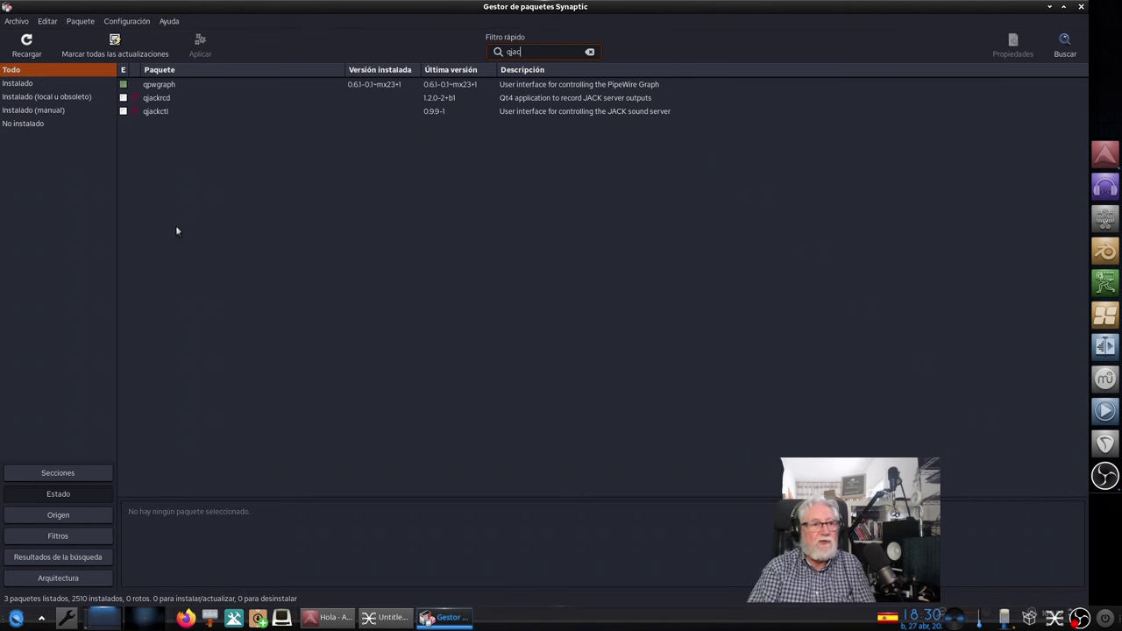
key("BackSpace")
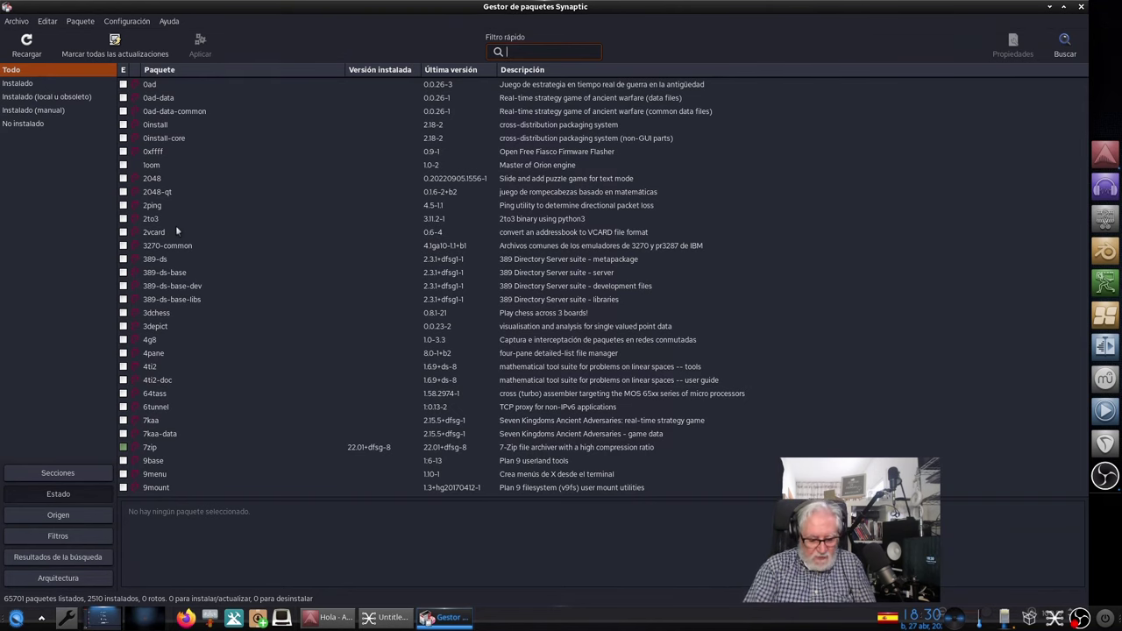
Step: Filter the Synaptic packages by "jack", check which JACK-related packages are installed and close the package manager
type("kack")
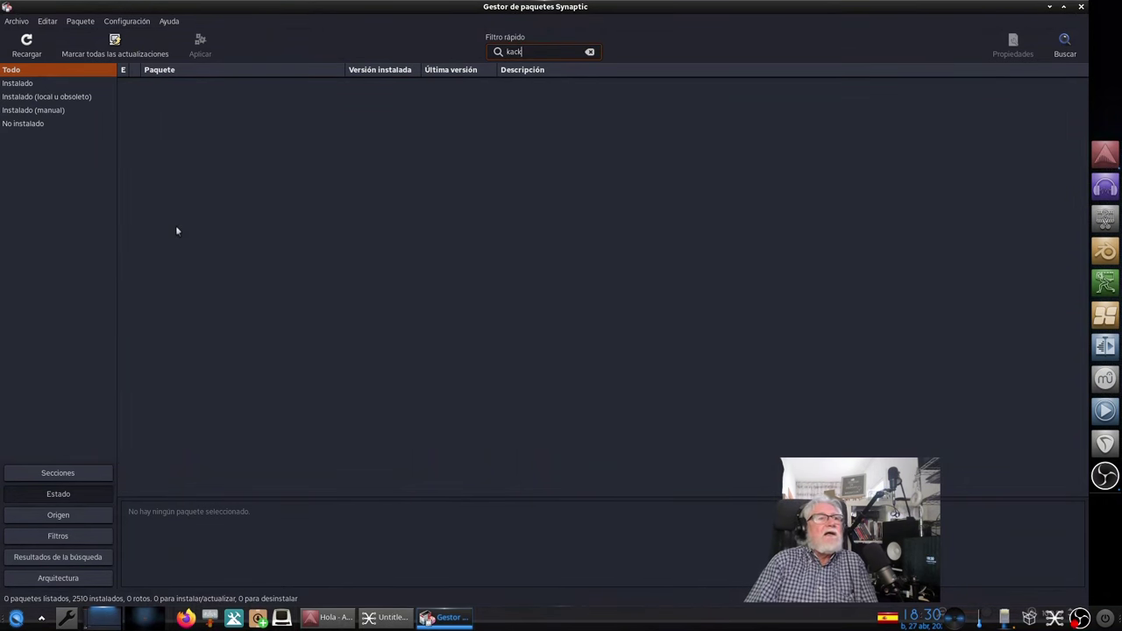
key("BackSpace")
key("BackSpace")
key("BackSpace")
key("BackSpace")
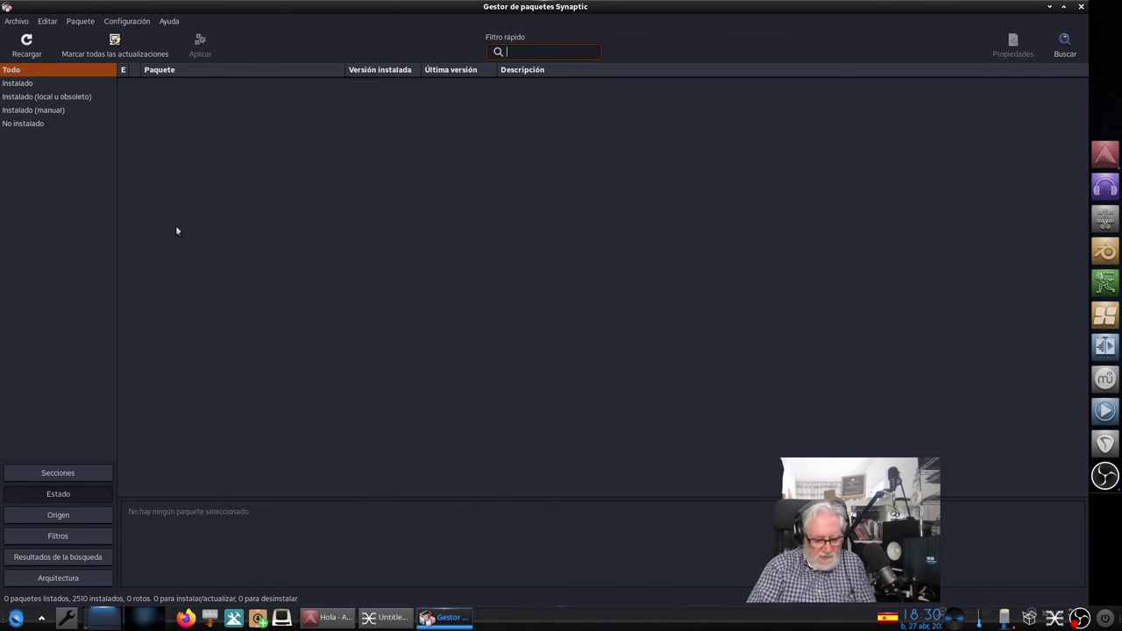
type("jack")
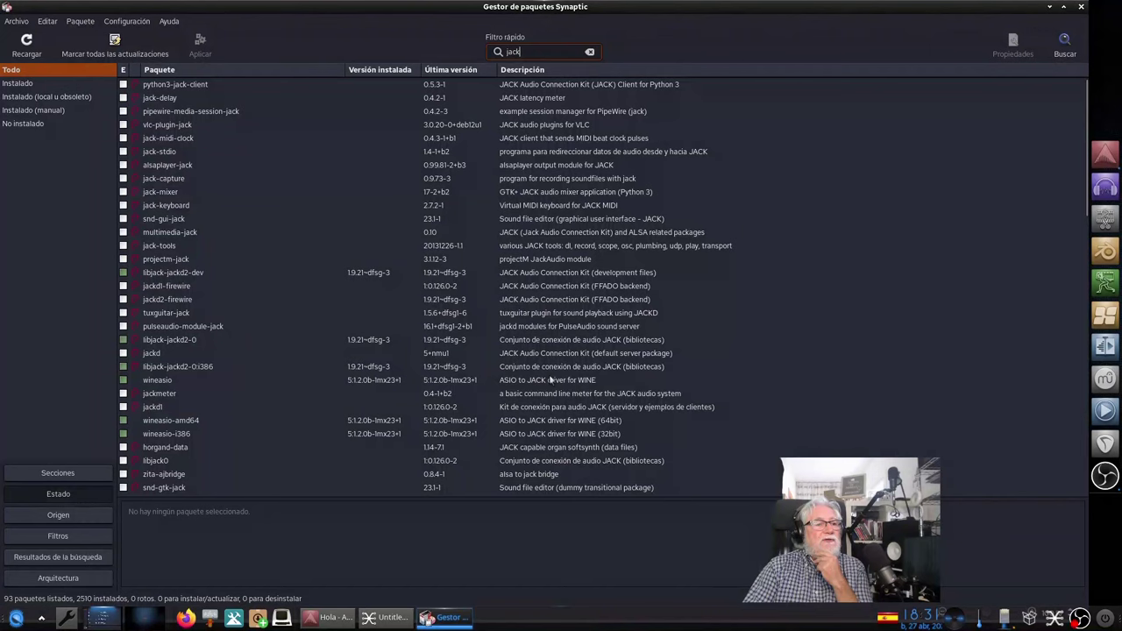
scroll(207, 440, "down", 4)
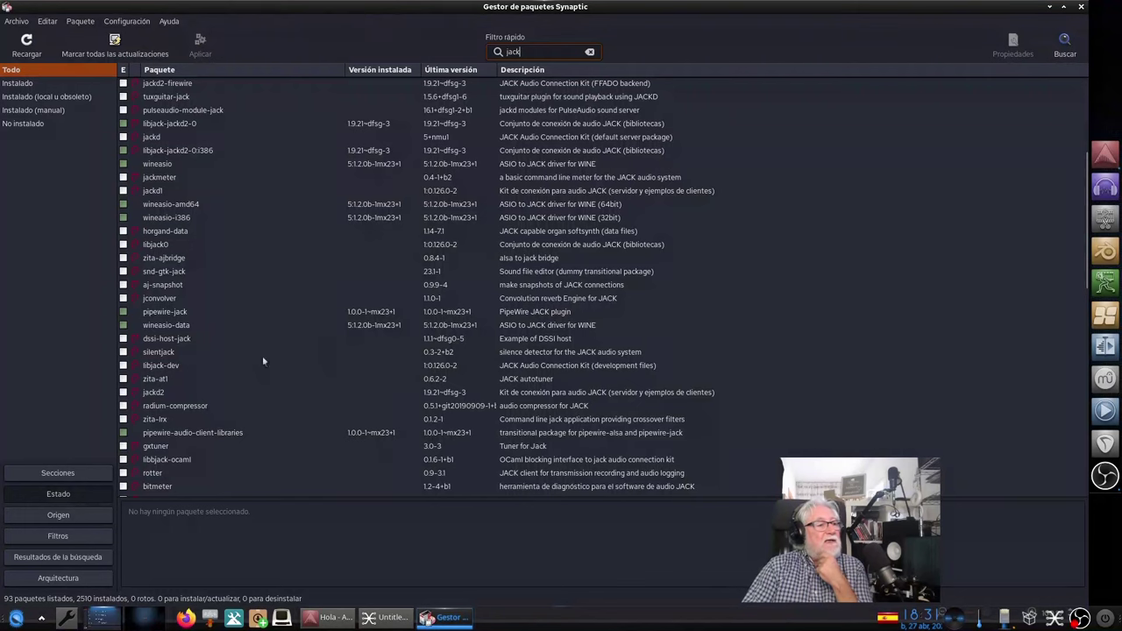
scroll(183, 396, "down", 5)
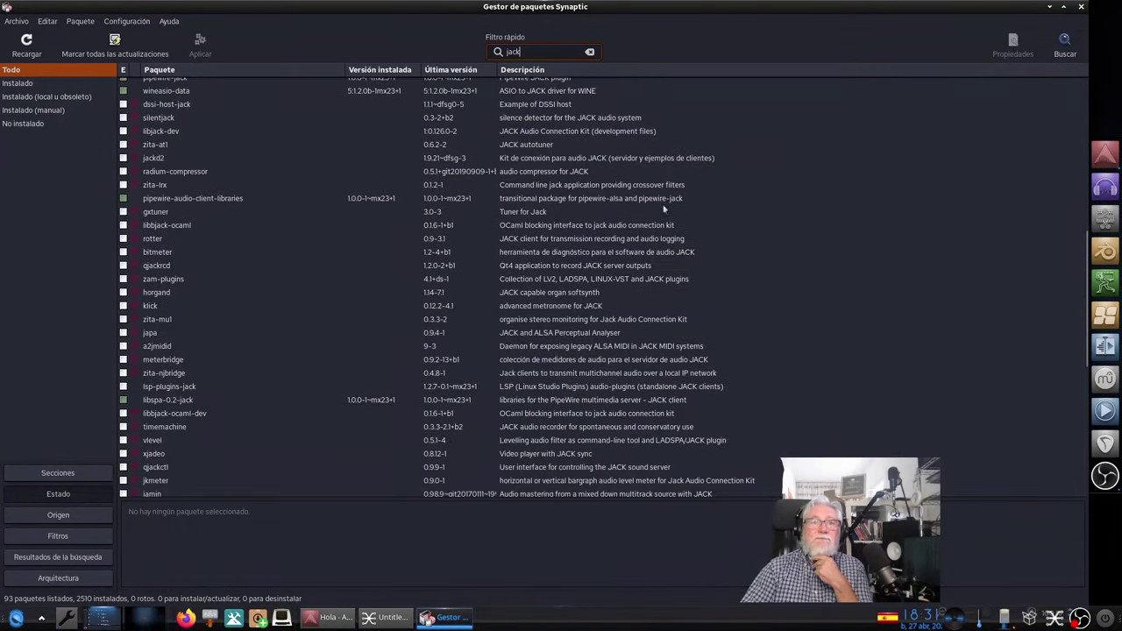
left_click(1082, 7)
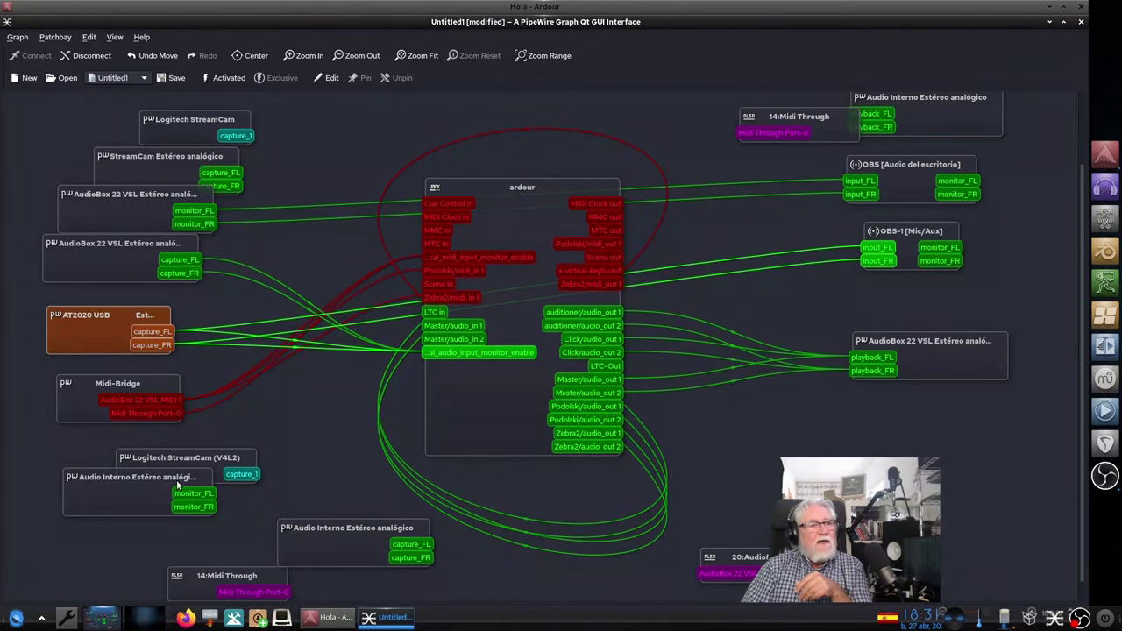
Step: Close the PipeWire graph, enlarge the Podolski track in Ardour and play test notes on its piano keyboard
left_click(1081, 21)
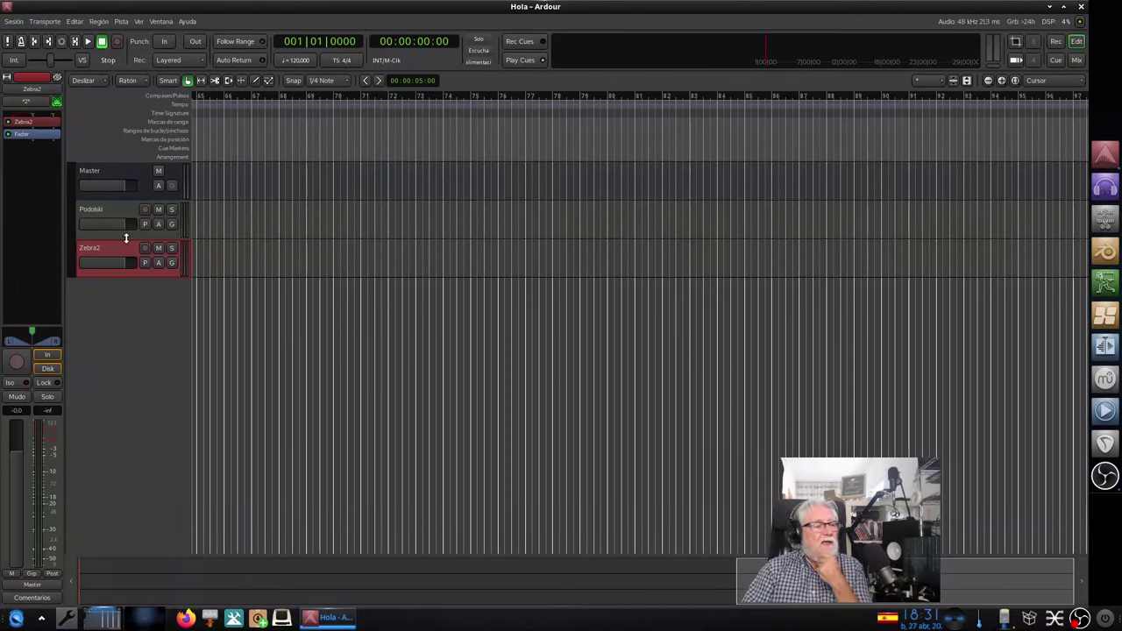
left_click_drag(126, 237, 128, 281)
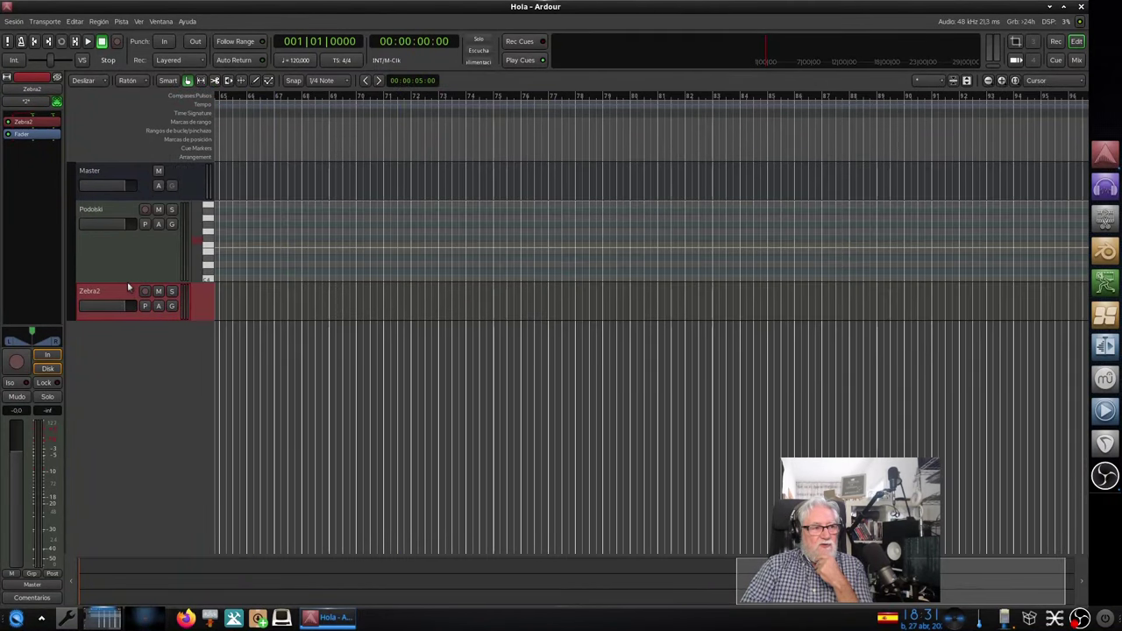
left_click(134, 265)
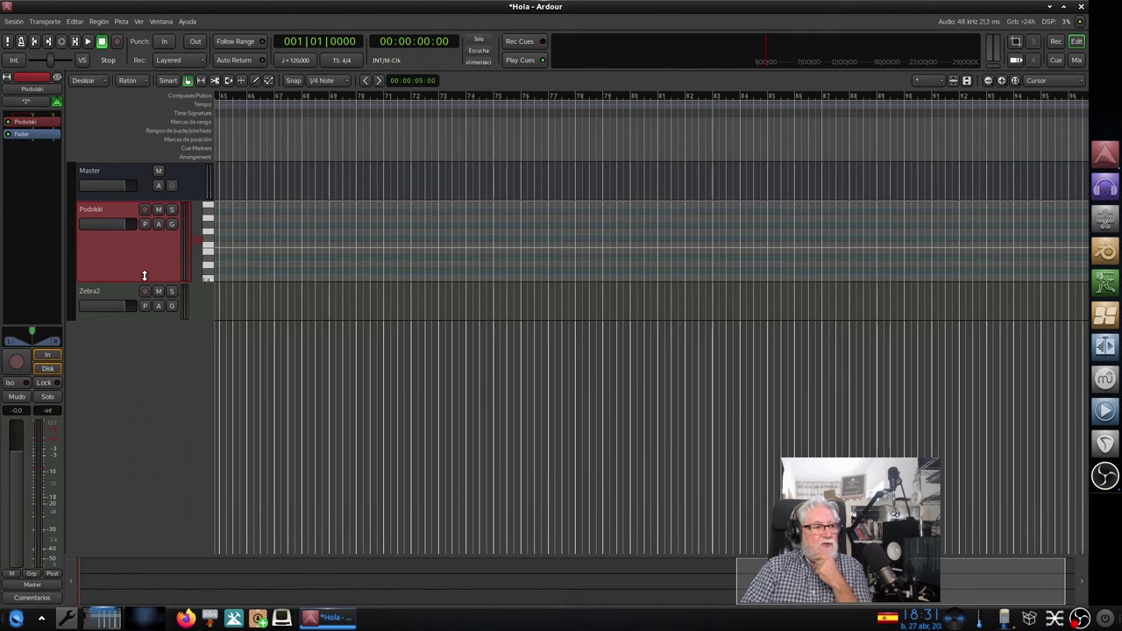
left_click_drag(143, 279, 137, 332)
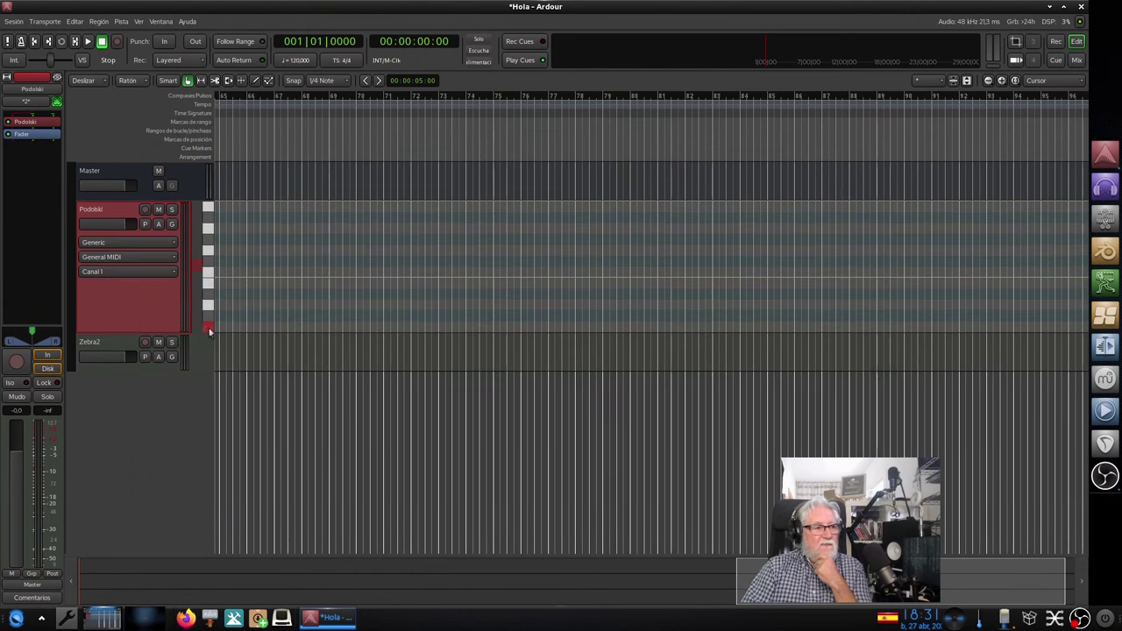
left_click(209, 331)
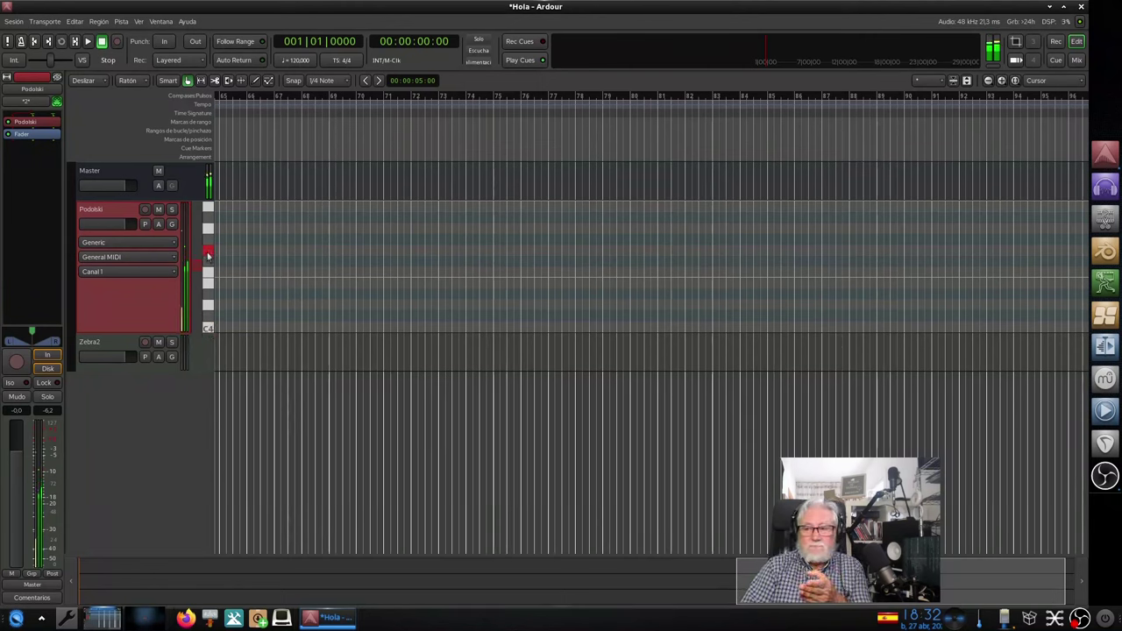
Step: Enlarge the Zebra2 track and open its Zebra2 synth window, placing it over the centre of the editor
left_click_drag(154, 369, 154, 496)
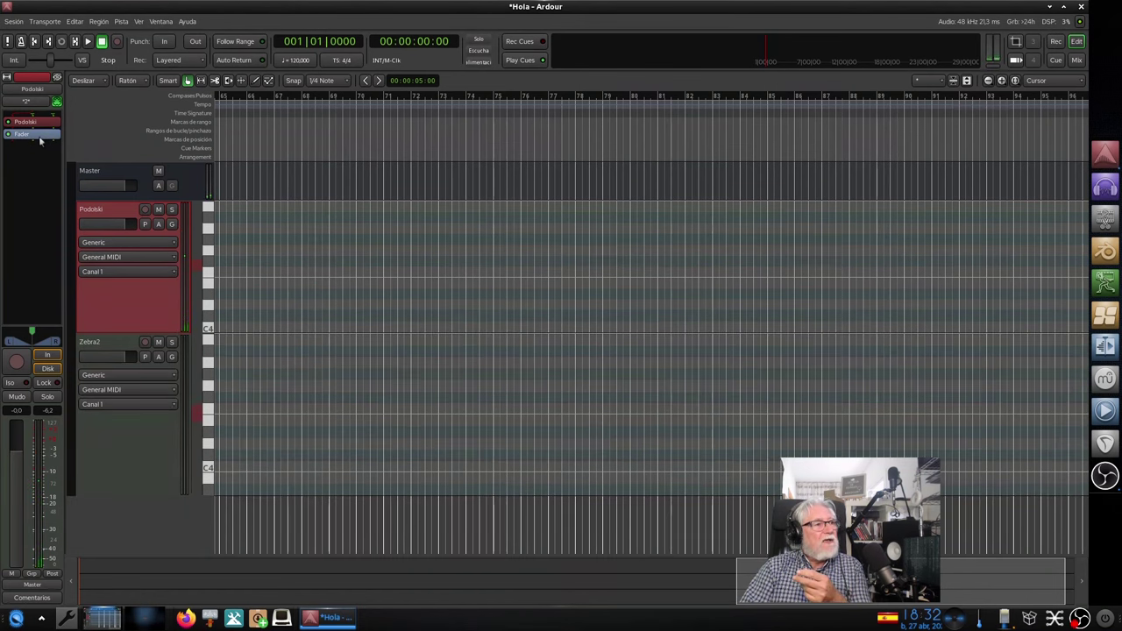
left_click(111, 455)
double_click(31, 124)
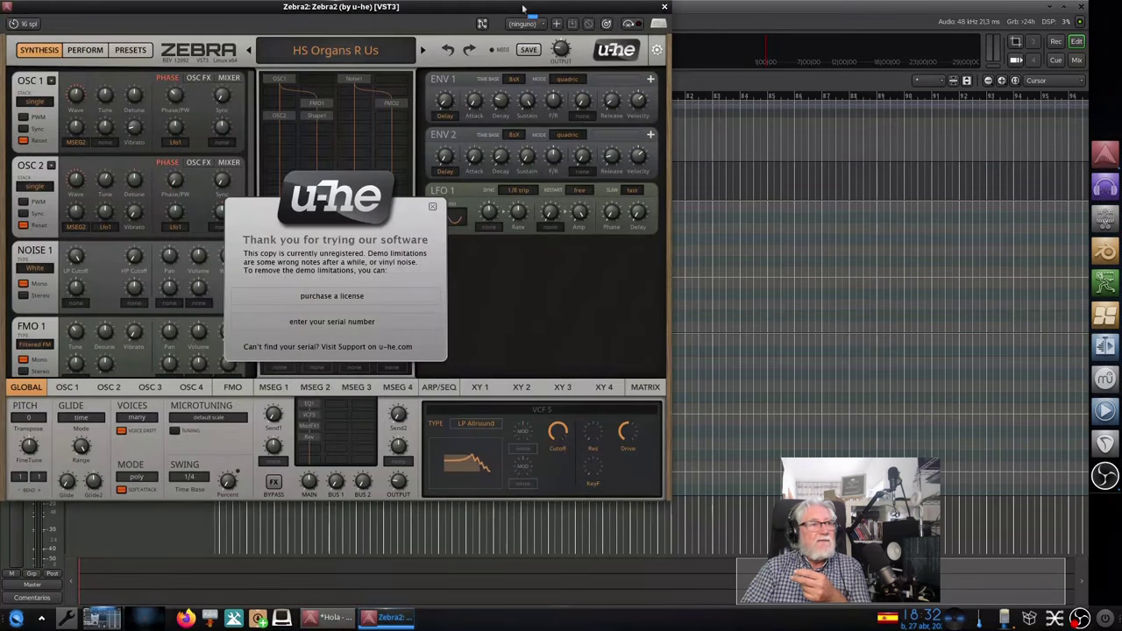
left_click_drag(523, 8, 804, 60)
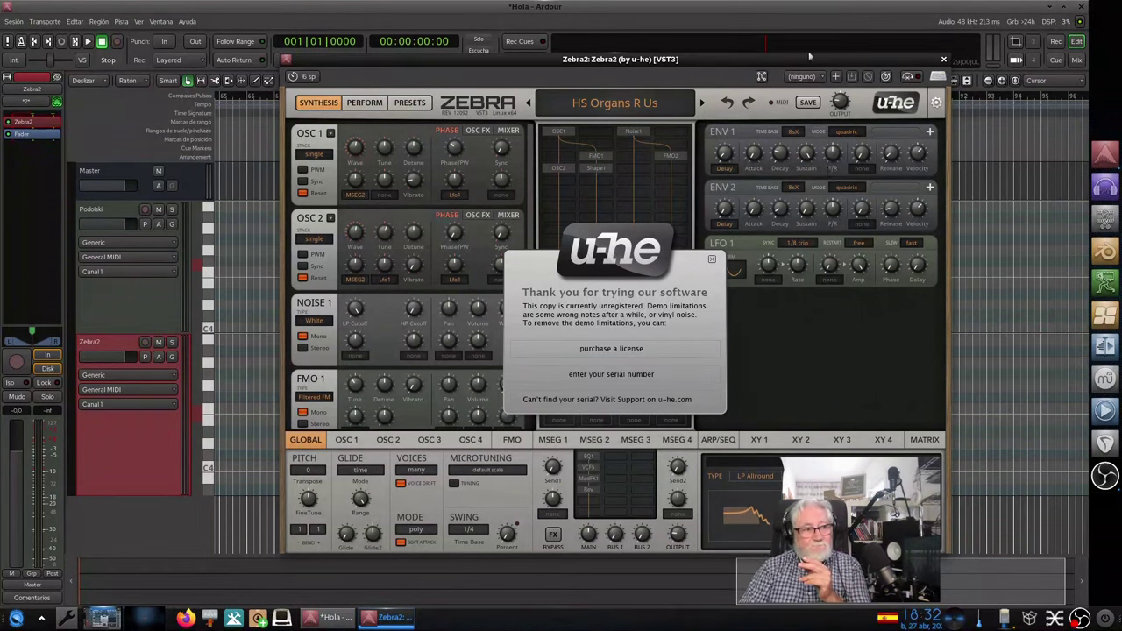
Step: Dismiss the Zebra2 trial notice and load the HS Flattery preset from the 1 Bassics folder
left_click(420, 104)
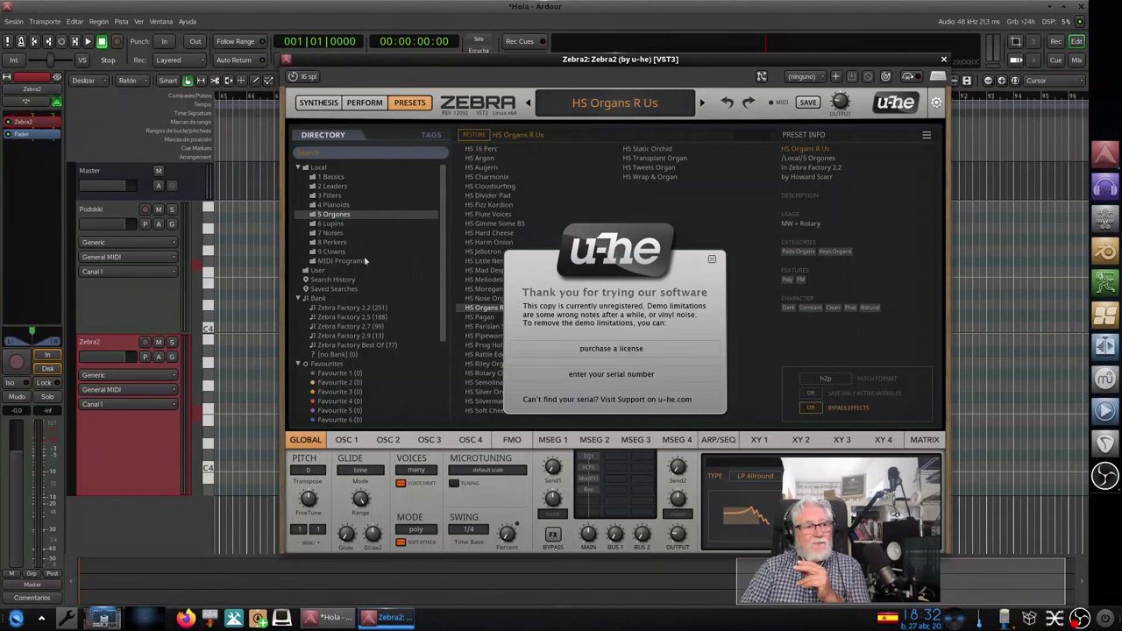
left_click(712, 258)
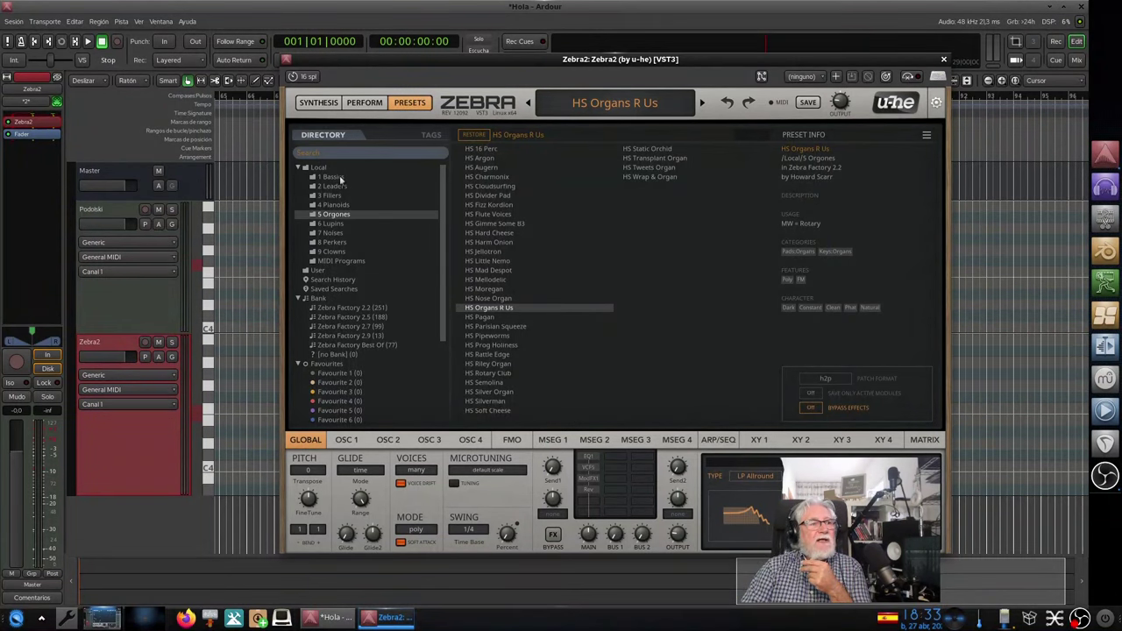
left_click(341, 179)
scroll(340, 179, "down", 4)
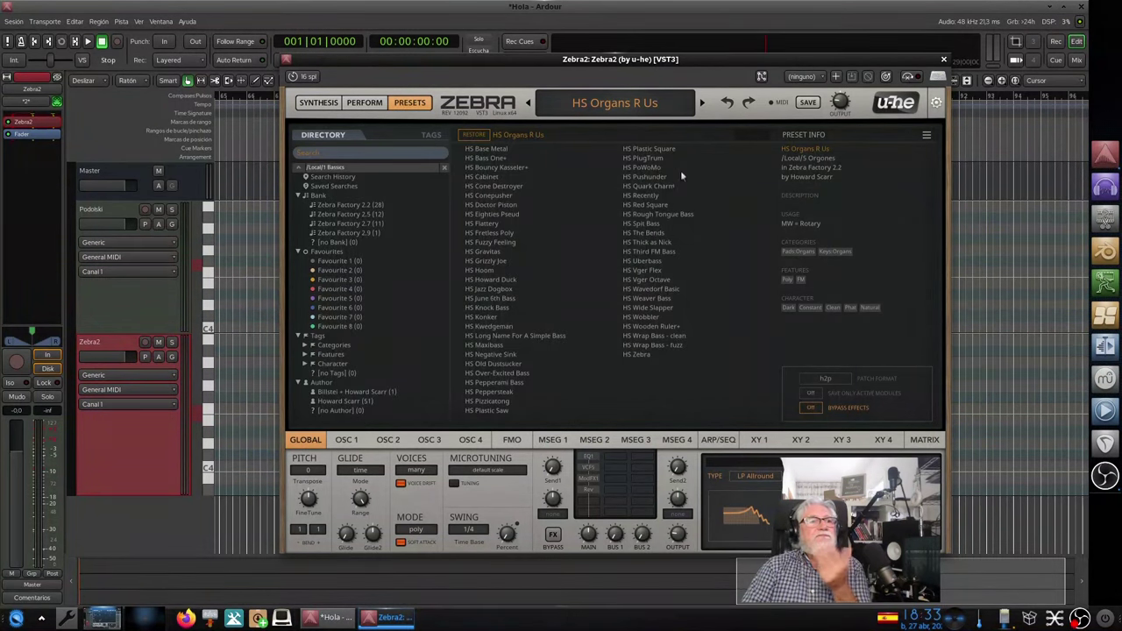
left_click(488, 225)
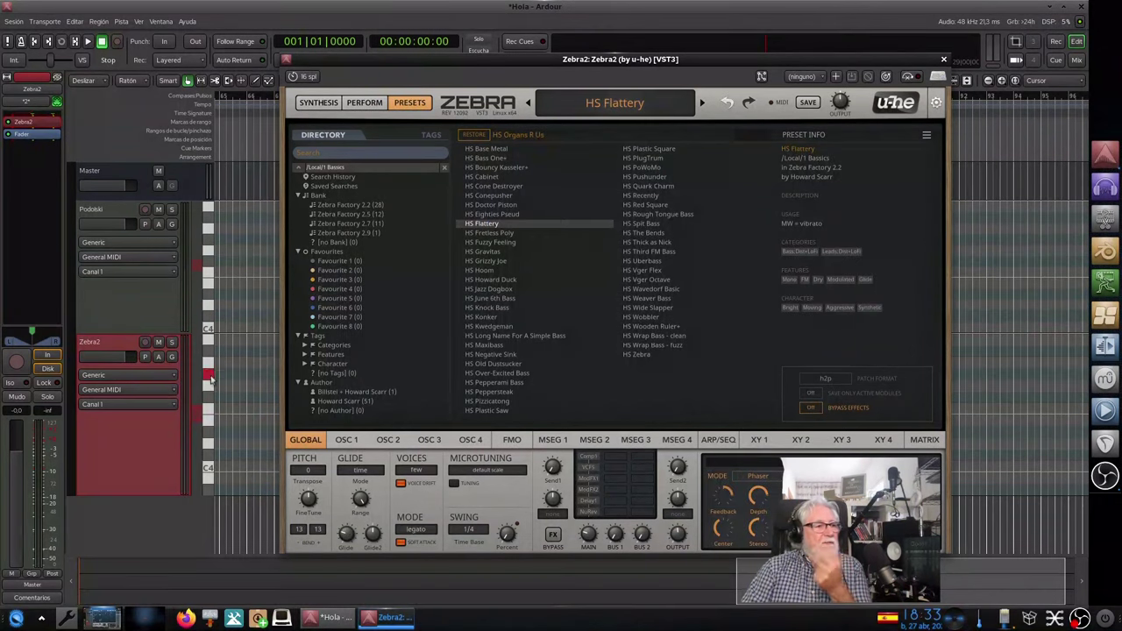
Step: Play several test notes on the Zebra2 track's piano keyboard to audition the HS Flattery preset
left_click(210, 473)
left_click(210, 451)
left_click(211, 425)
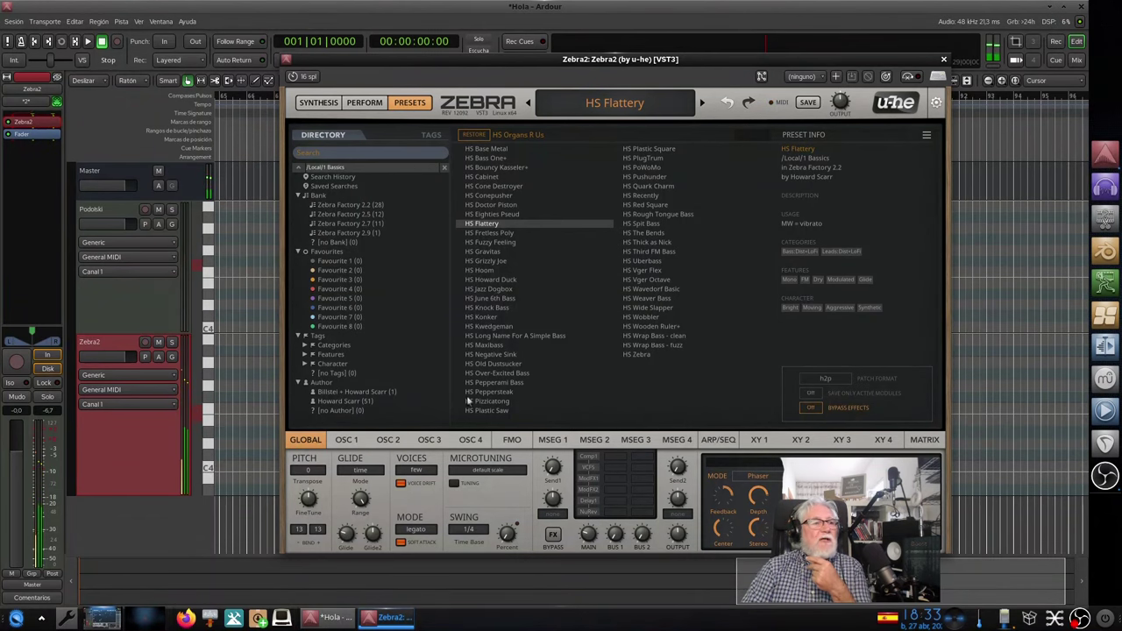
Step: View Zebra2's MMap 3 editor and Perform page, close the synth window and play test notes on its track
double_click(651, 234)
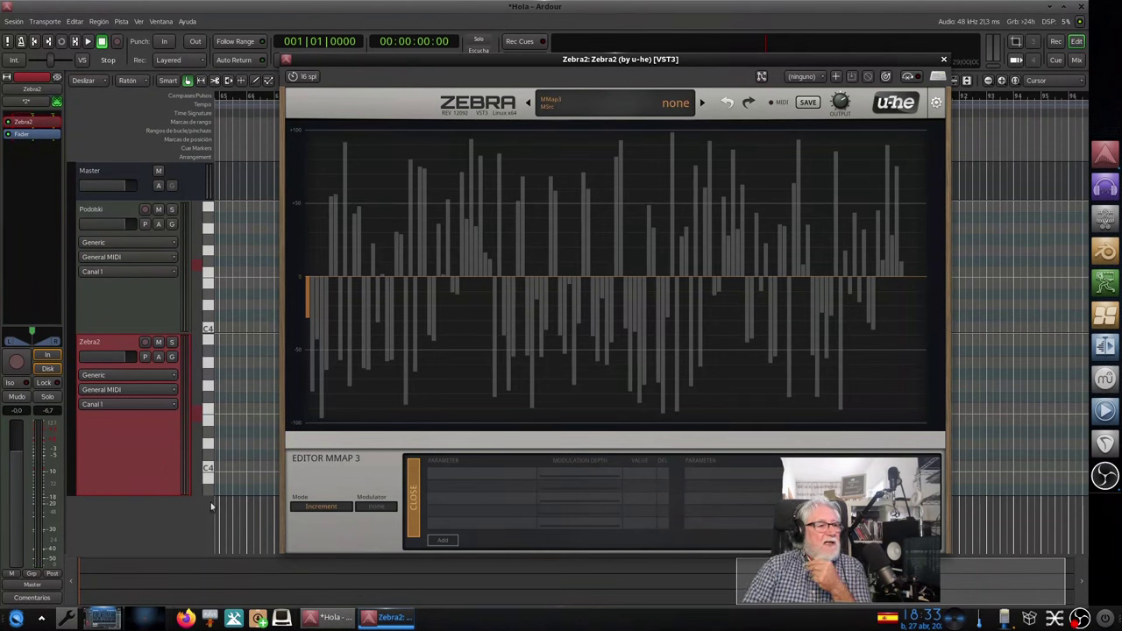
left_click(209, 472)
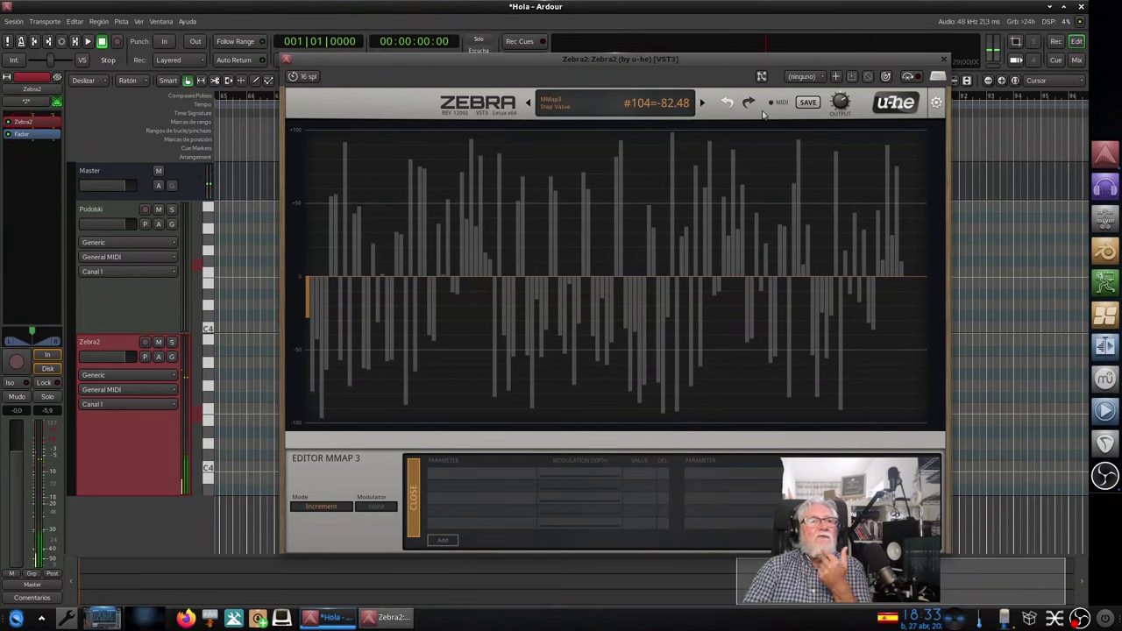
left_click(615, 102)
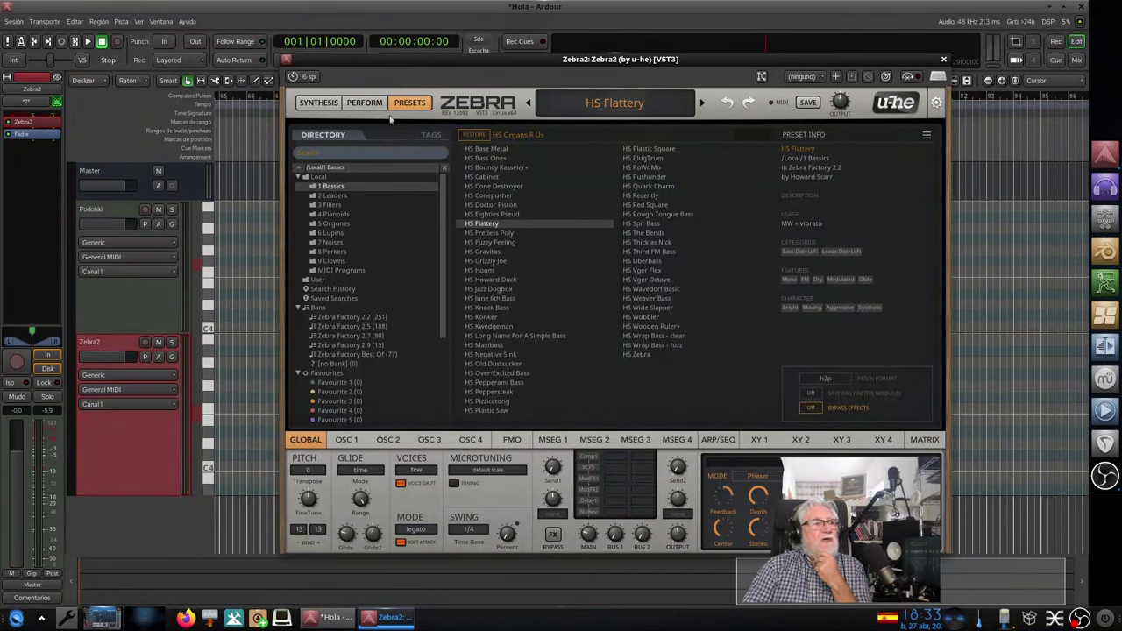
left_click(365, 105)
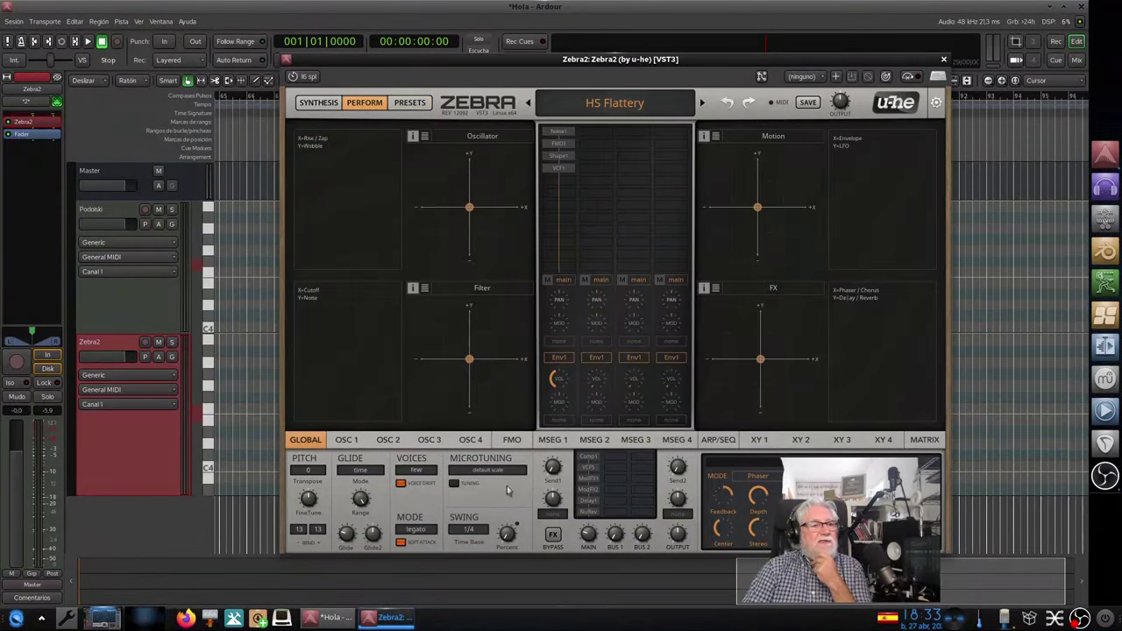
left_click(944, 61)
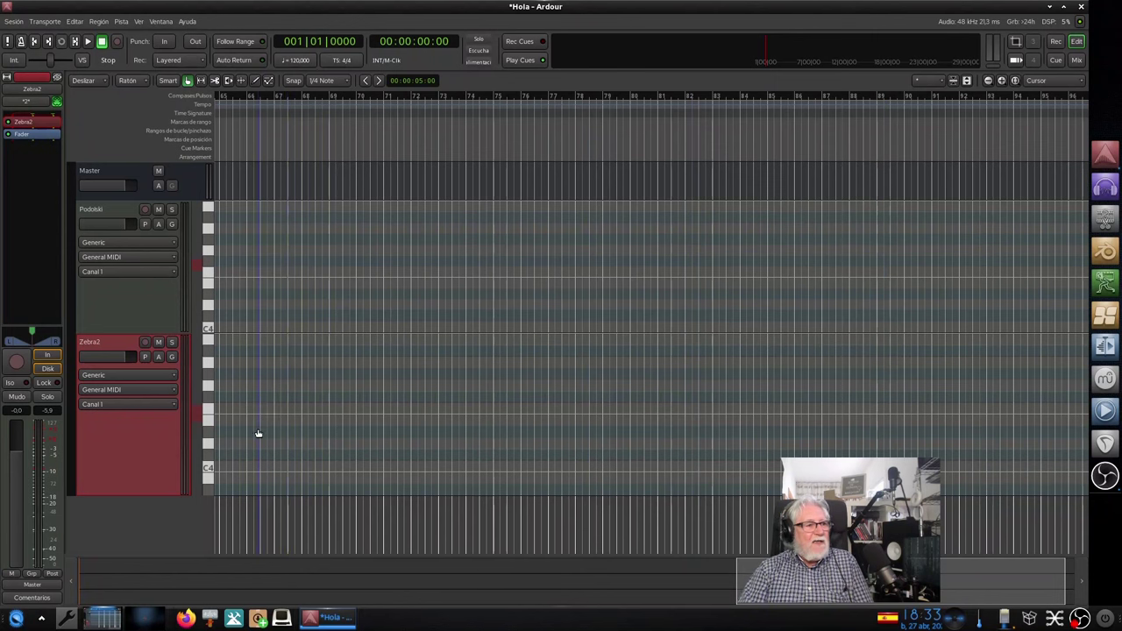
left_click(209, 412)
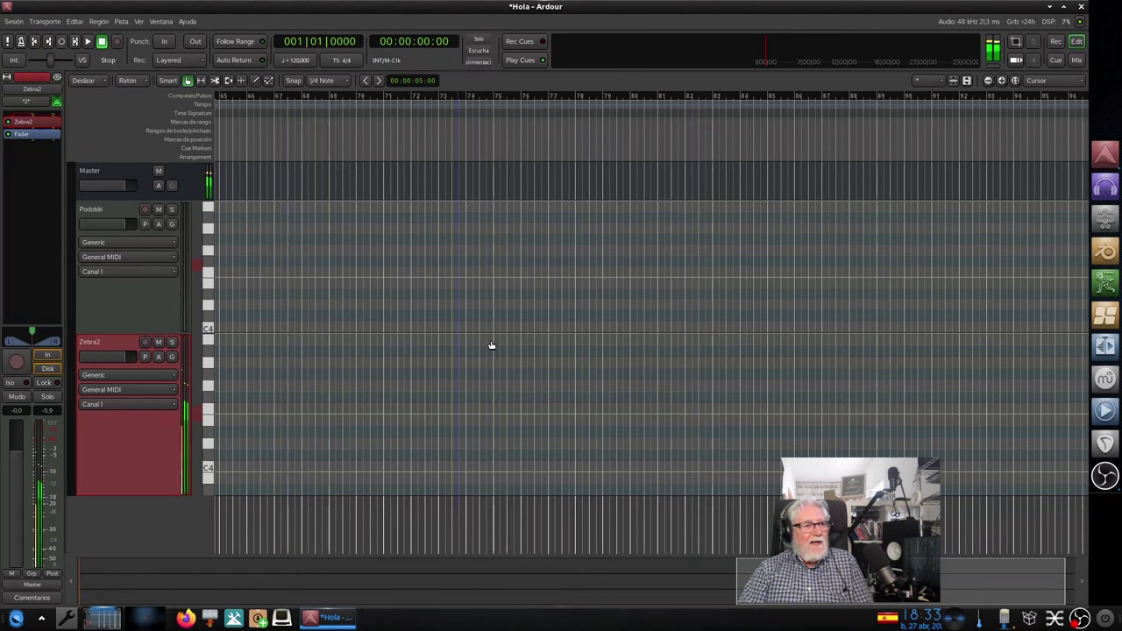
Step: Examine the Master bus's output connections to the hardware playback ports and close the routing window
right_click(146, 171)
left_click(181, 209)
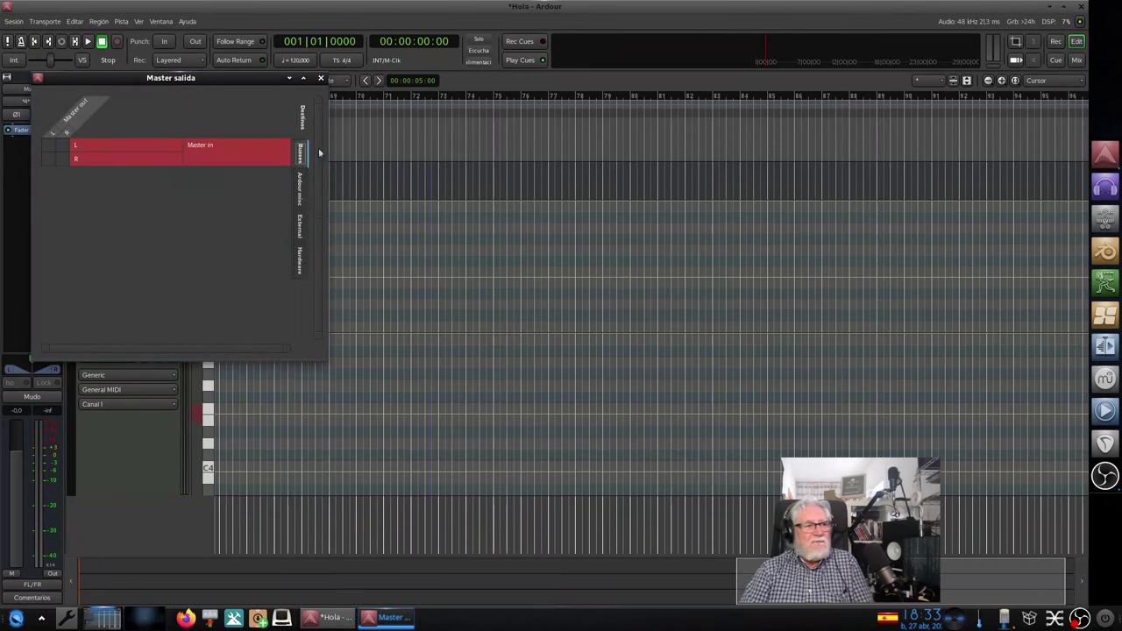
left_click_drag(255, 83, 661, 193)
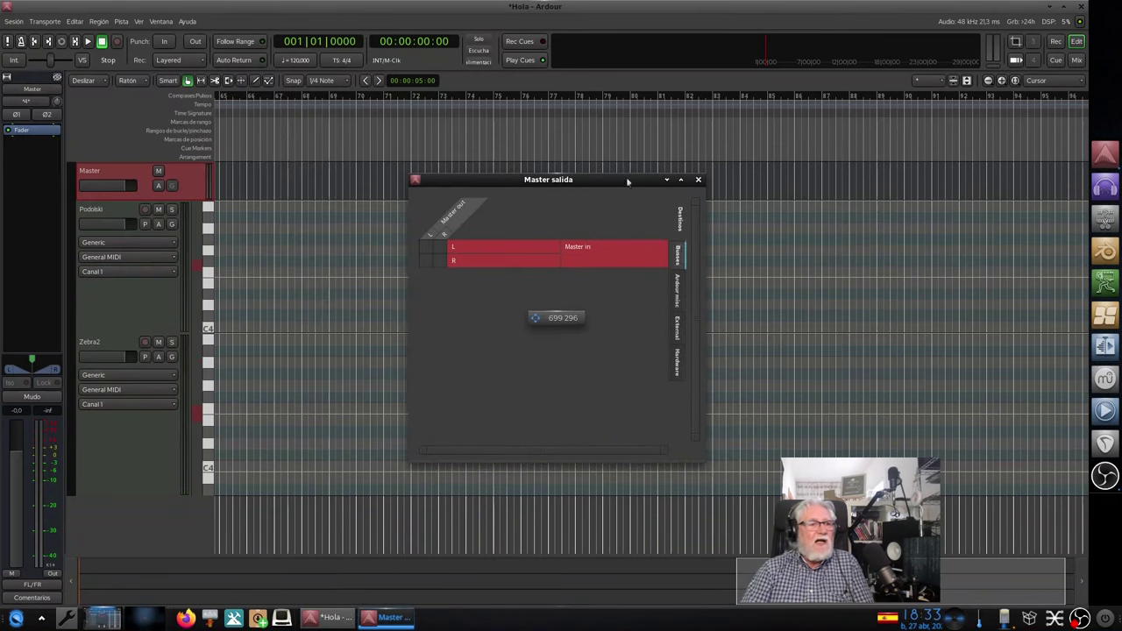
left_click(676, 362)
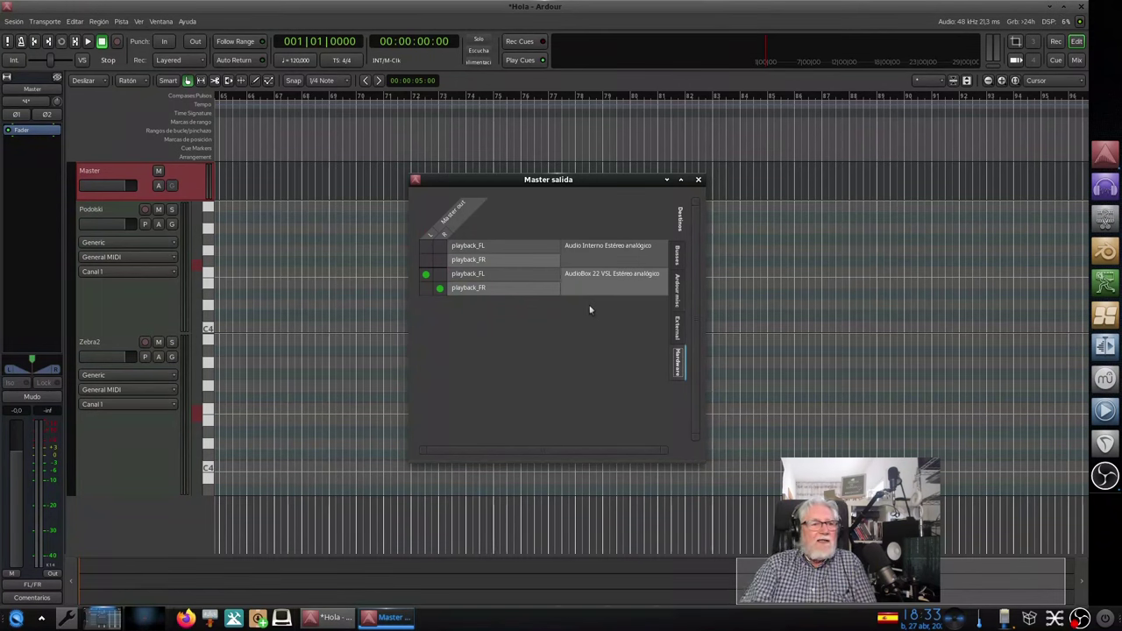
left_click(698, 179)
Step: Quit Ardour, saving the changes to the Hola session
left_click(1081, 7)
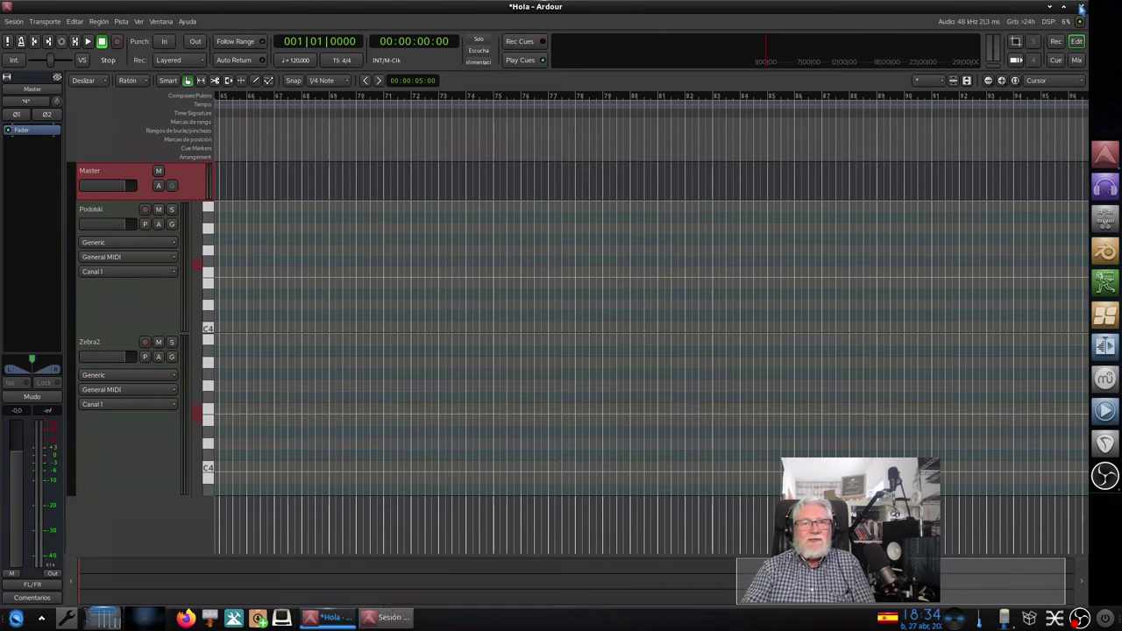
left_click(1049, 99)
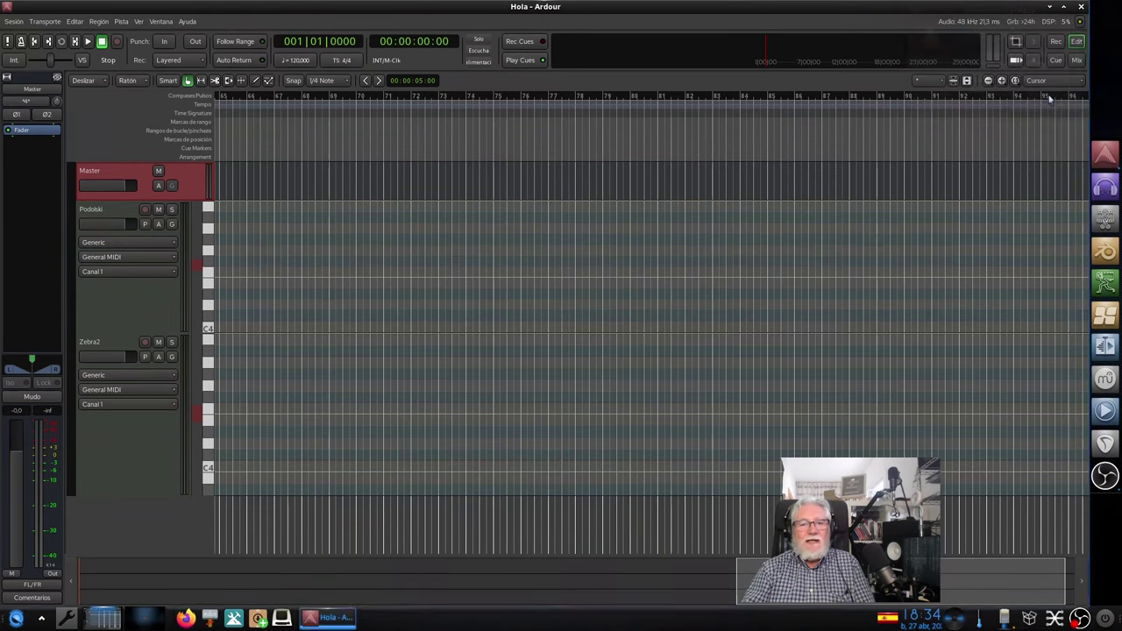